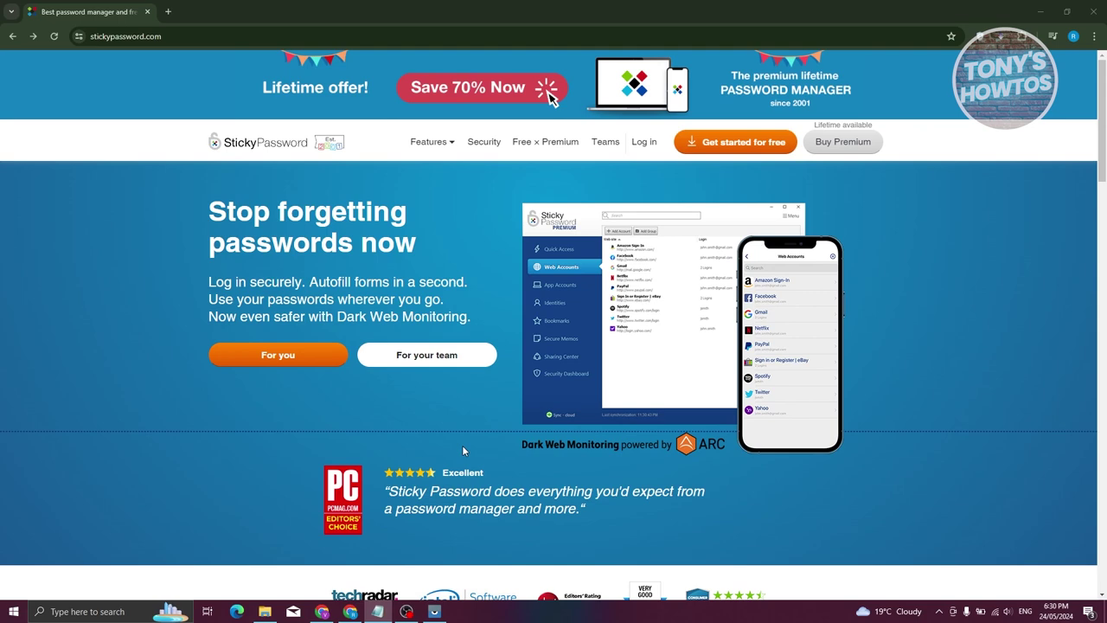
Review the Free vs Premium plan comparison, then start the free Sticky Password download
{"action": "left_click", "coordinate": [547, 150]}
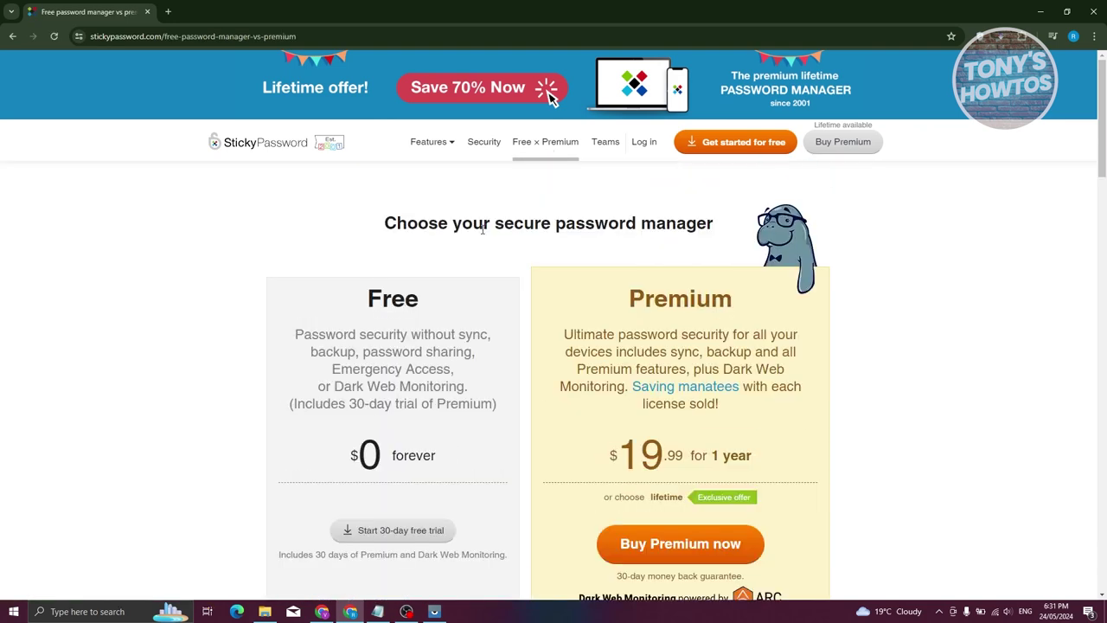
{"action": "scroll", "coordinate": [521, 346], "scroll_direction": "down", "scroll_amount": 2}
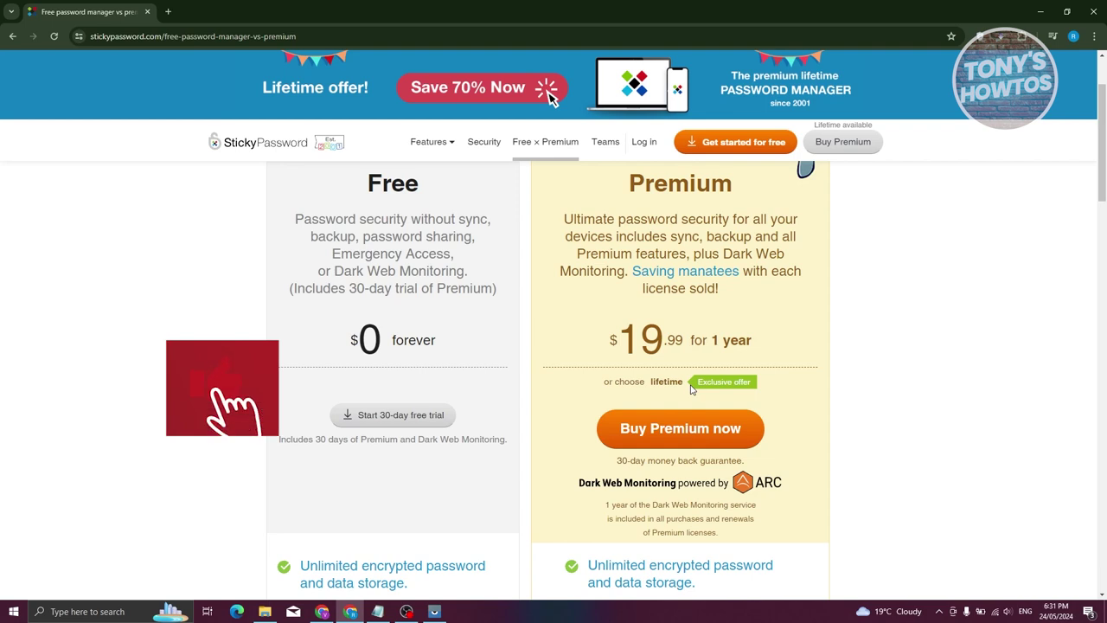
{"action": "scroll", "coordinate": [689, 387], "scroll_direction": "up", "scroll_amount": 1}
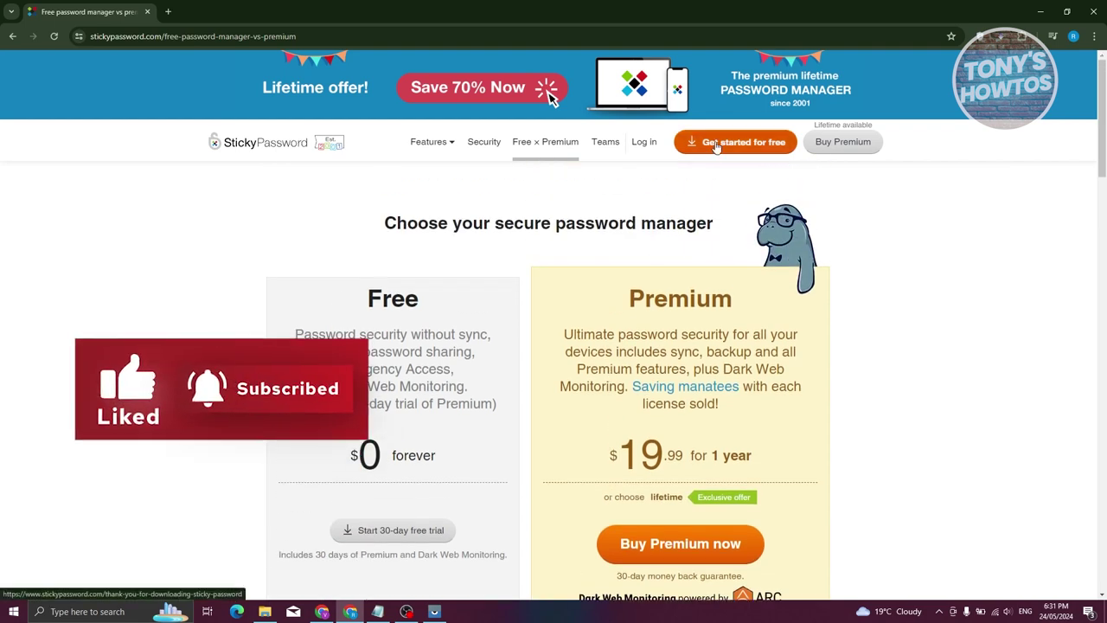
{"action": "left_click", "coordinate": [716, 144]}
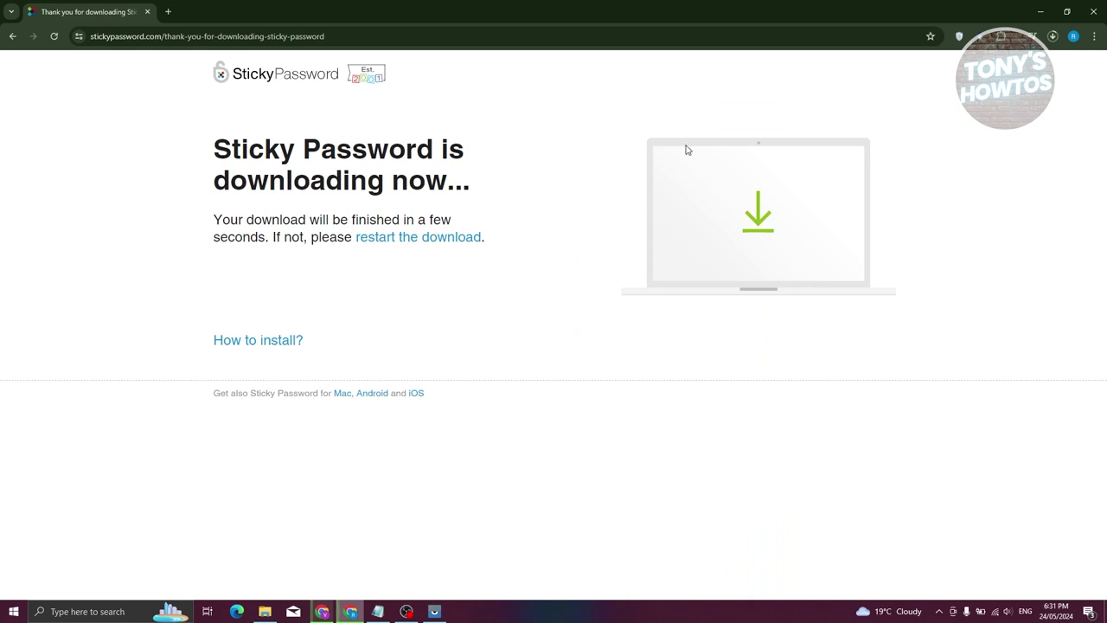
Run the downloaded Sticky Password installer from Chrome's downloads and choose English as the setup language
{"action": "left_click", "coordinate": [1053, 39]}
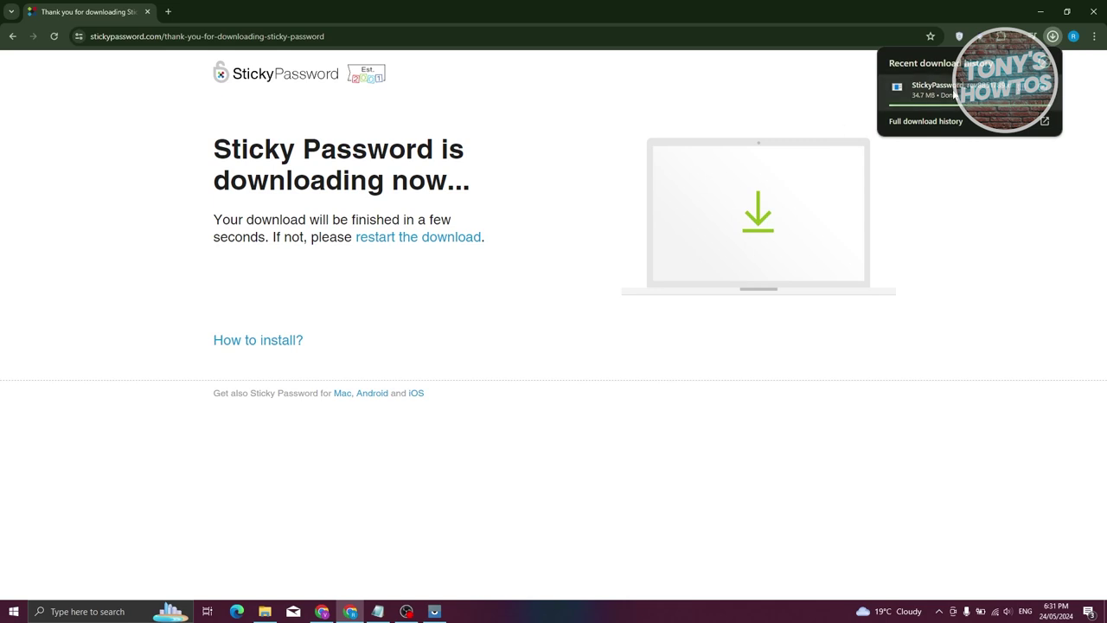
{"action": "left_click", "coordinate": [938, 95]}
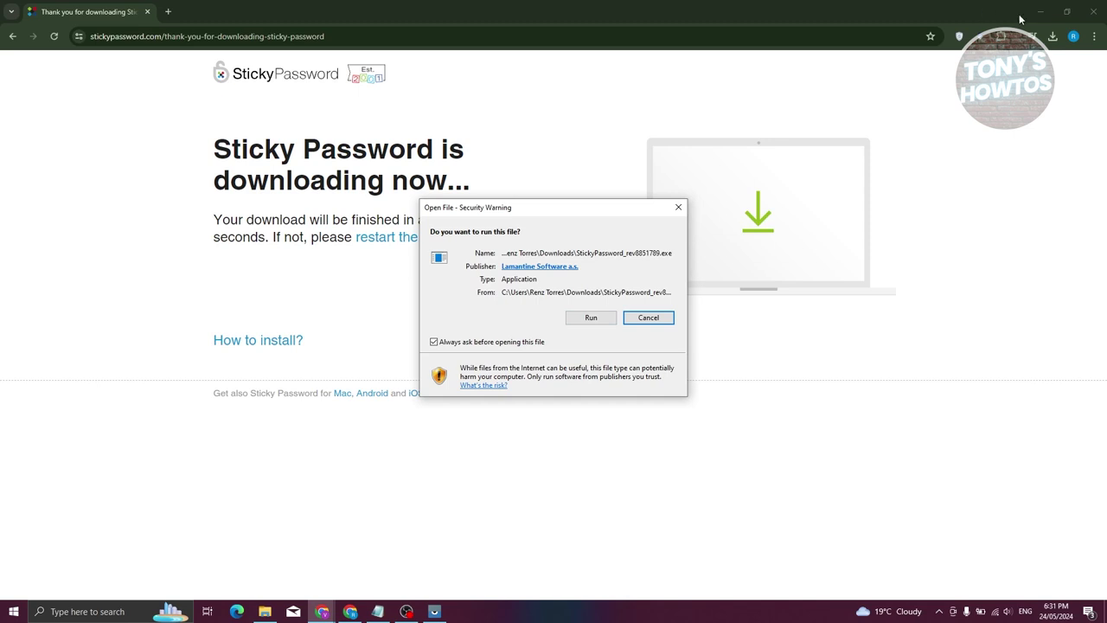
{"action": "left_click", "coordinate": [592, 319]}
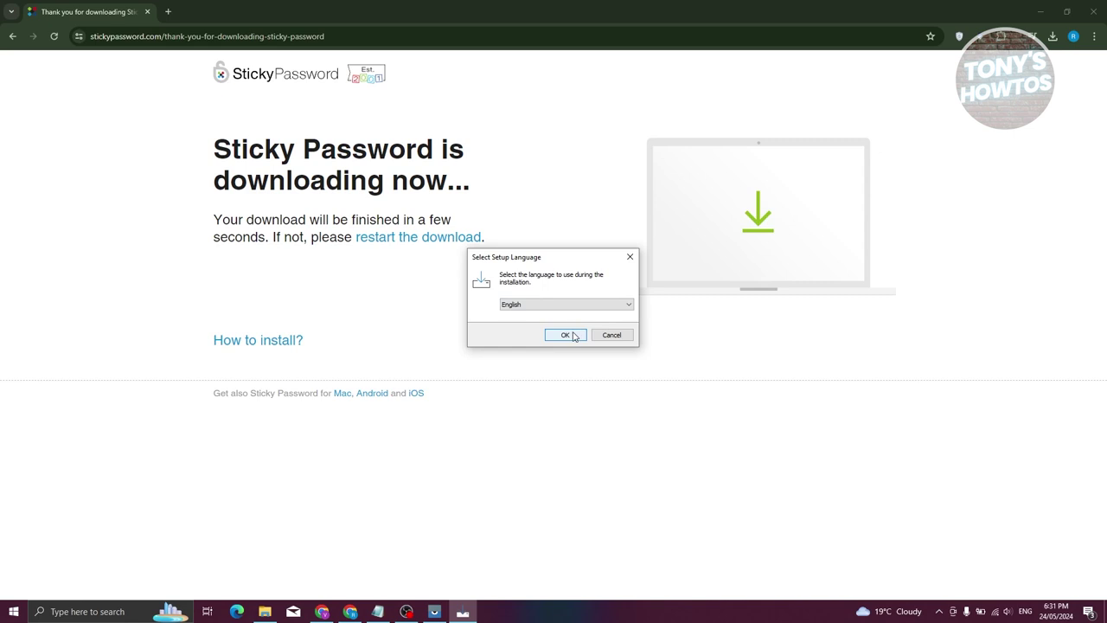
{"action": "left_click", "coordinate": [573, 336]}
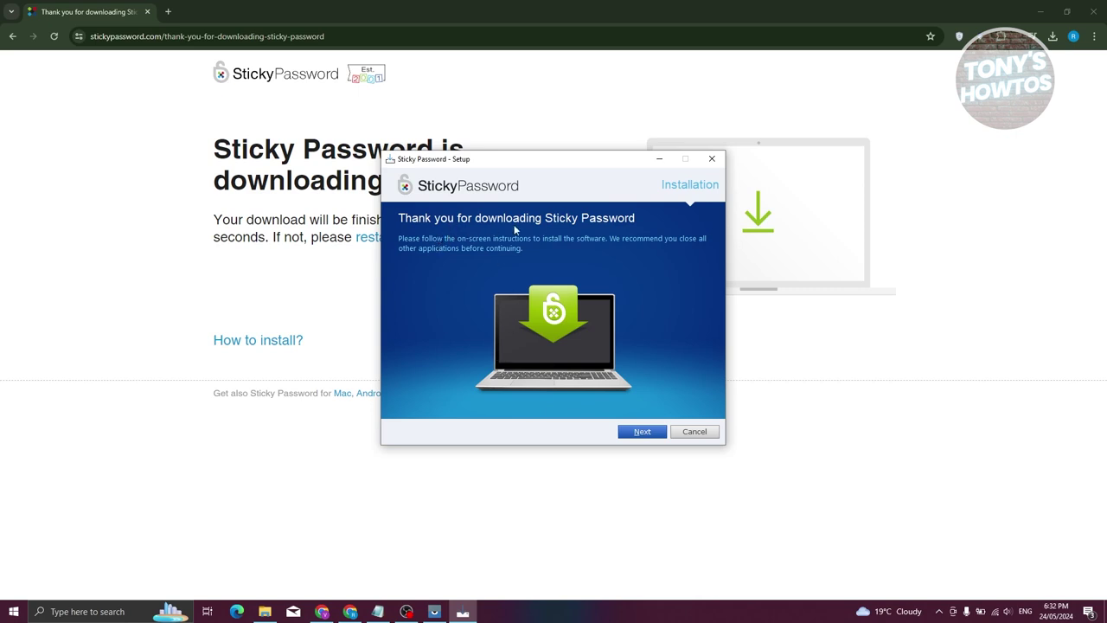
Move to the license agreement, scroll through the EULA, and accept it
{"action": "left_click", "coordinate": [644, 432]}
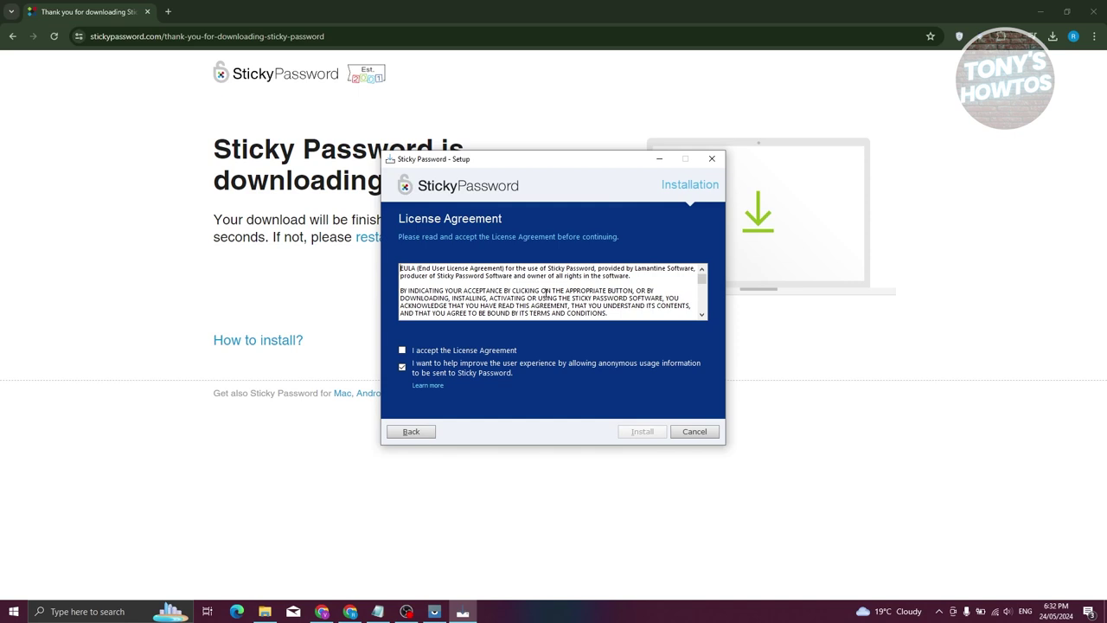
{"action": "scroll", "coordinate": [546, 293], "scroll_direction": "down", "scroll_amount": 5}
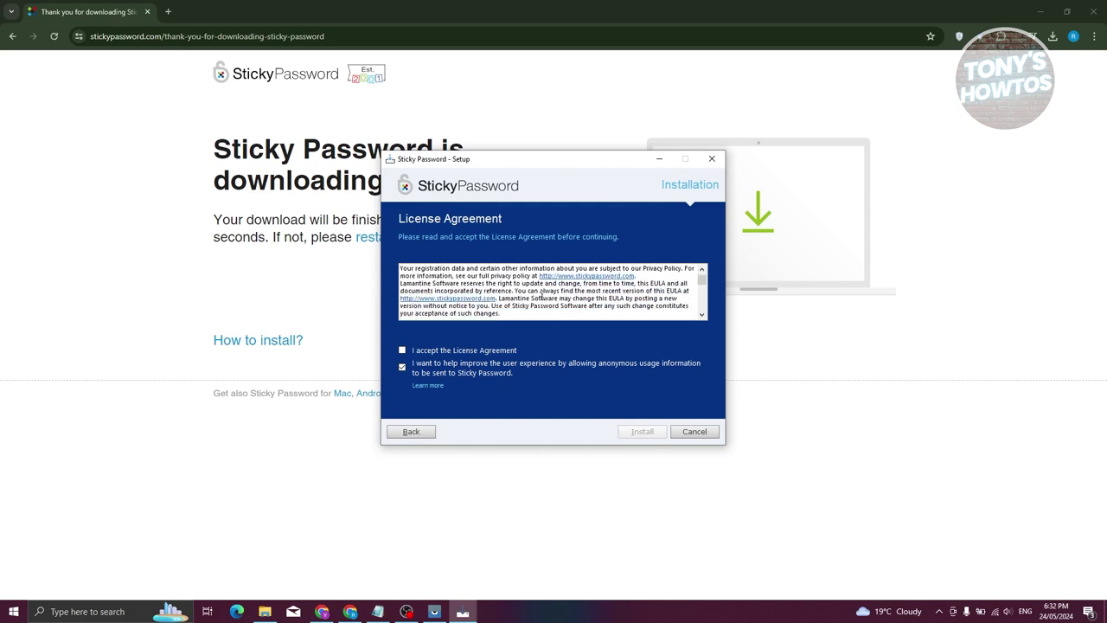
{"action": "scroll", "coordinate": [542, 296], "scroll_direction": "down", "scroll_amount": 5}
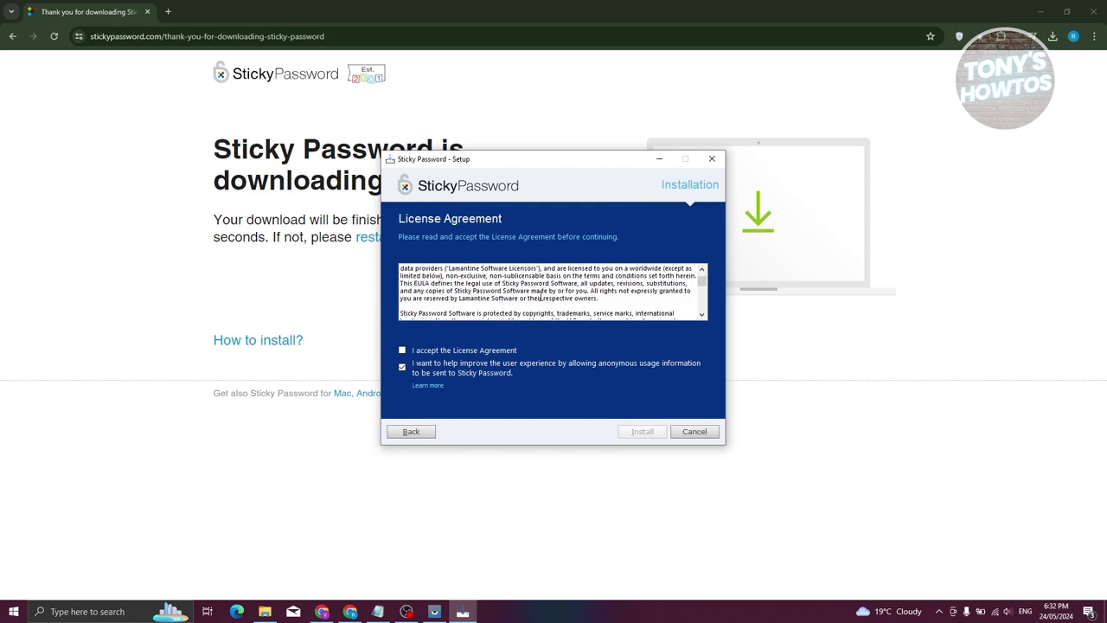
{"action": "scroll", "coordinate": [542, 297], "scroll_direction": "down", "scroll_amount": 10}
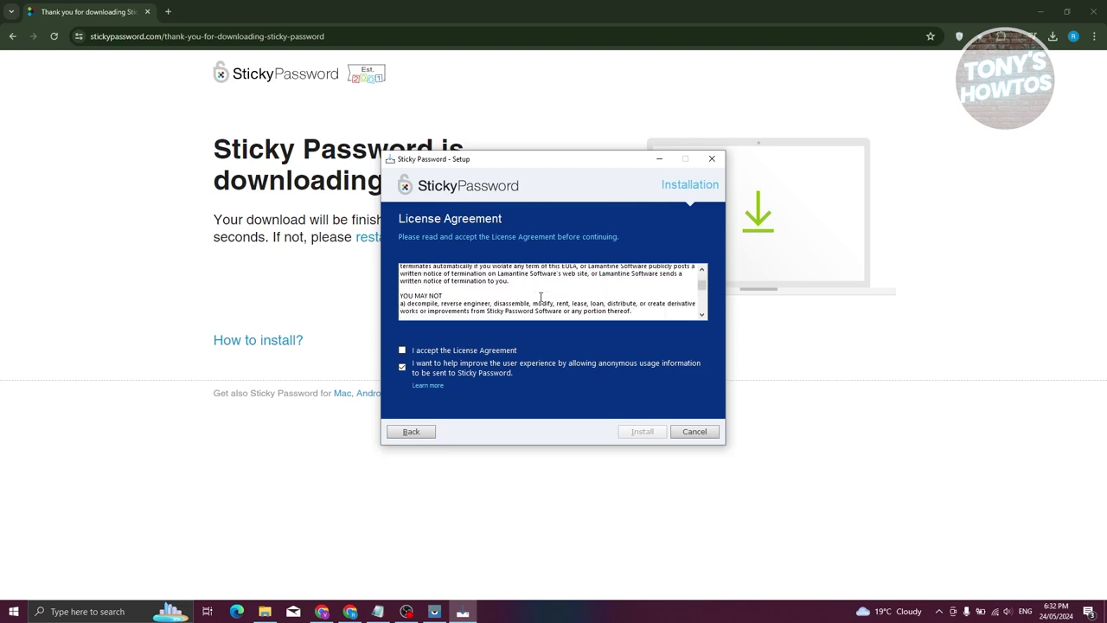
{"action": "scroll", "coordinate": [542, 297], "scroll_direction": "down", "scroll_amount": 5}
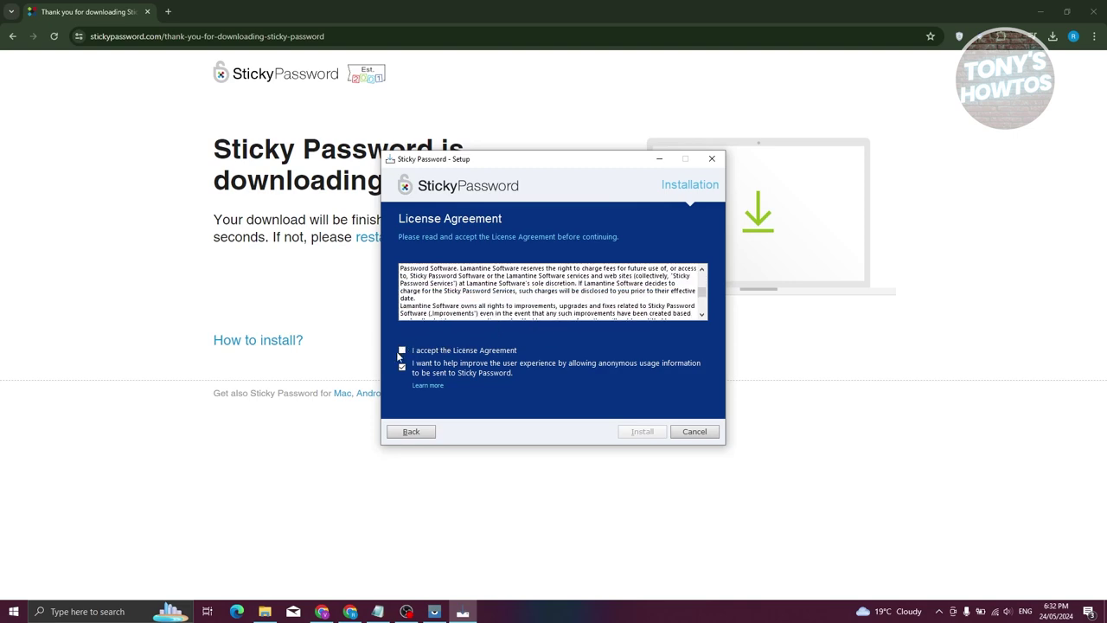
{"action": "left_click", "coordinate": [401, 351]}
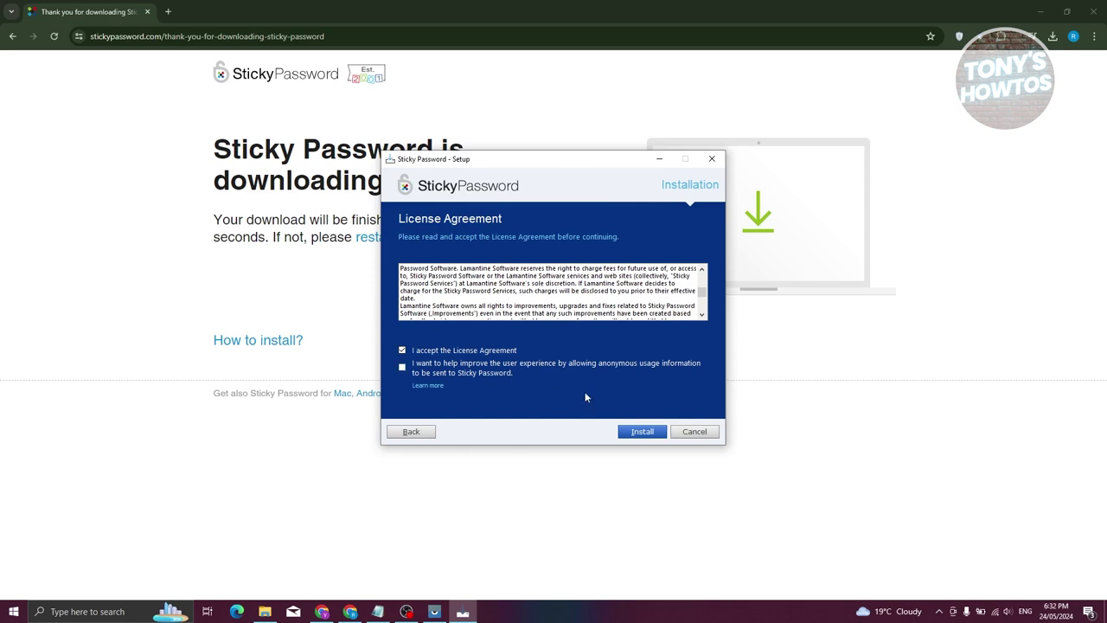
Install Sticky Password, finish setup, and move its desktop shortcut next to Roblox Player
{"action": "left_click", "coordinate": [641, 431]}
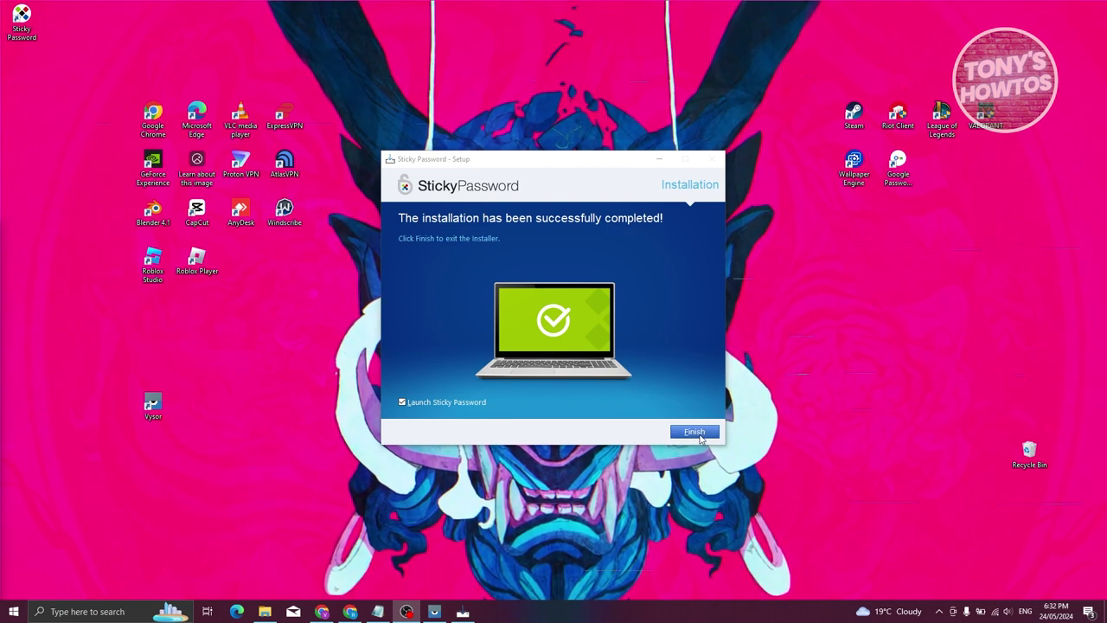
{"action": "left_click", "coordinate": [695, 431]}
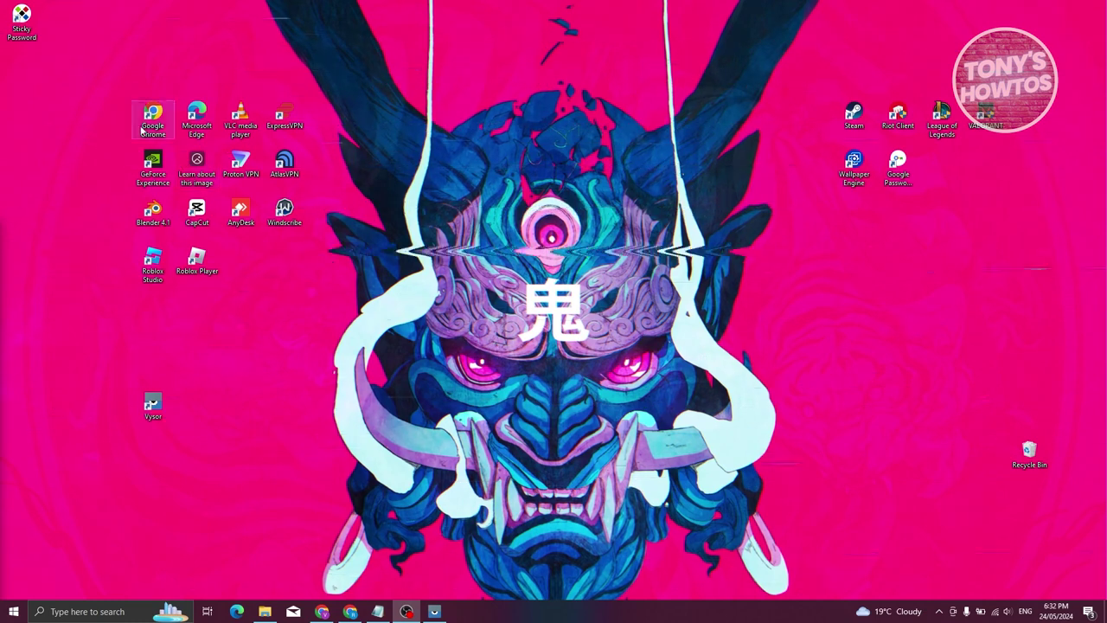
{"action": "left_click_drag", "start_coordinate": [22, 15], "coordinate": [242, 261]}
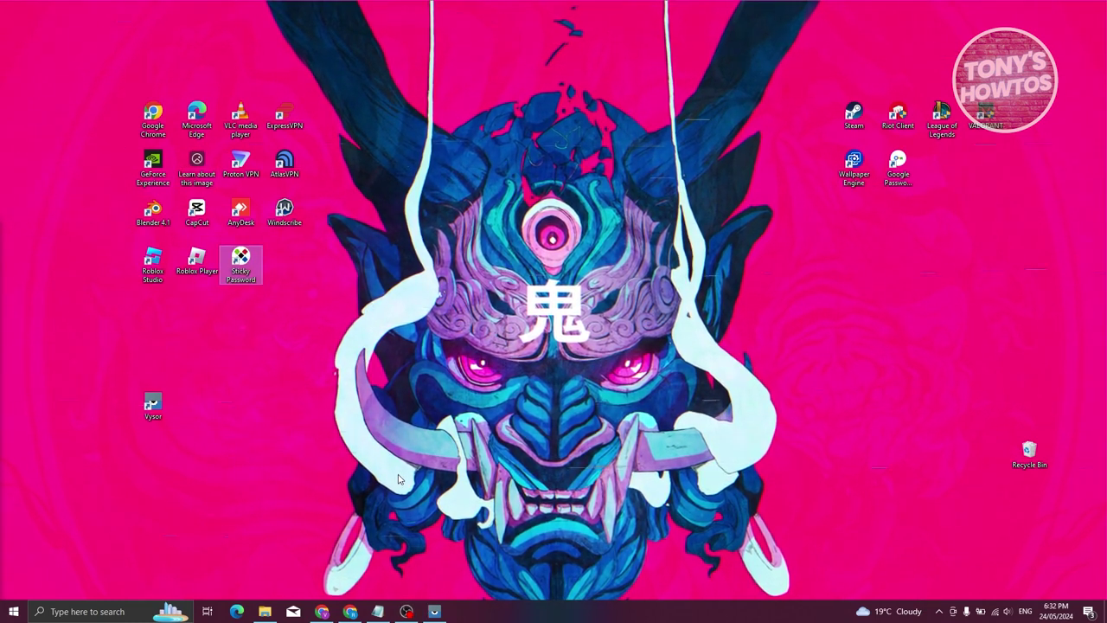
Launch Sticky Password from the desktop, go through the three welcome pages, and choose to create a new StickyAccount
{"action": "double_click", "coordinate": [244, 257]}
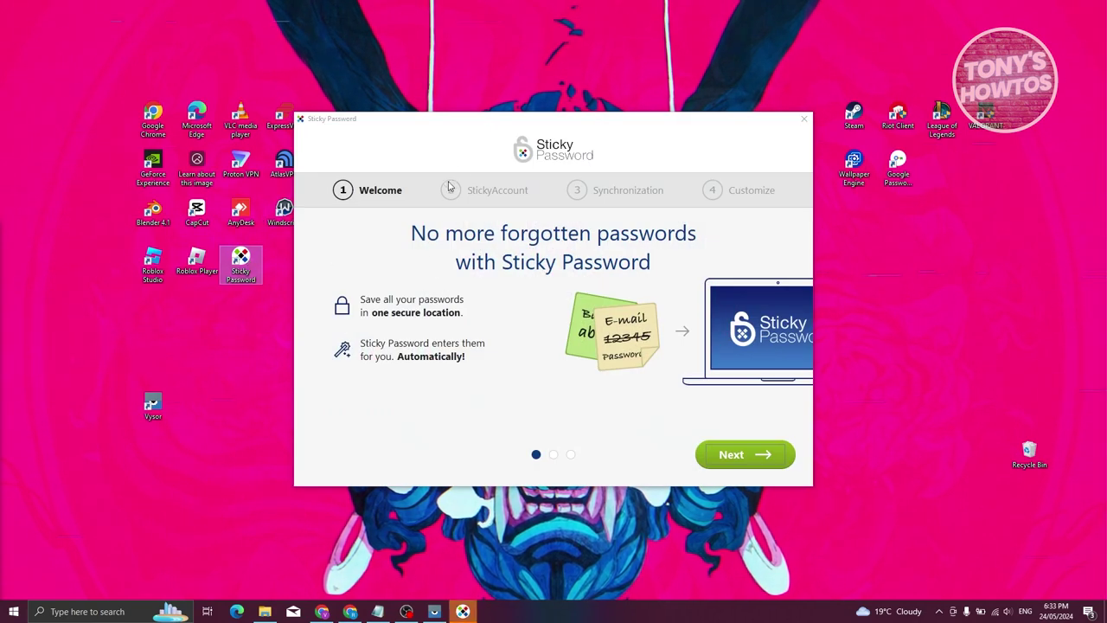
{"action": "left_click_drag", "start_coordinate": [437, 128], "coordinate": [449, 131]}
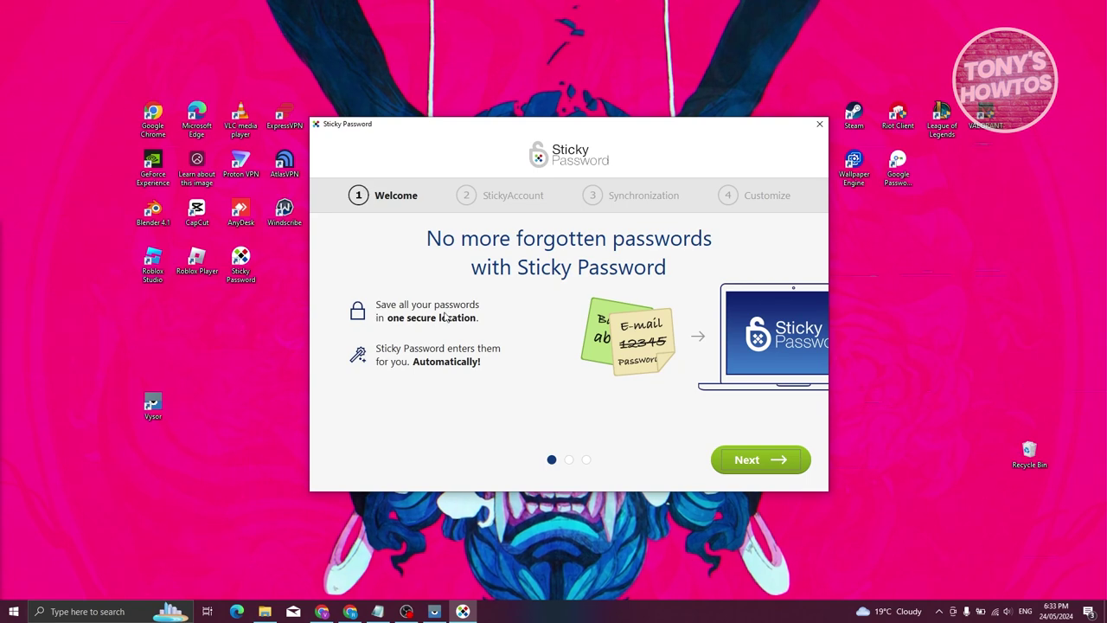
{"action": "left_click", "coordinate": [751, 459]}
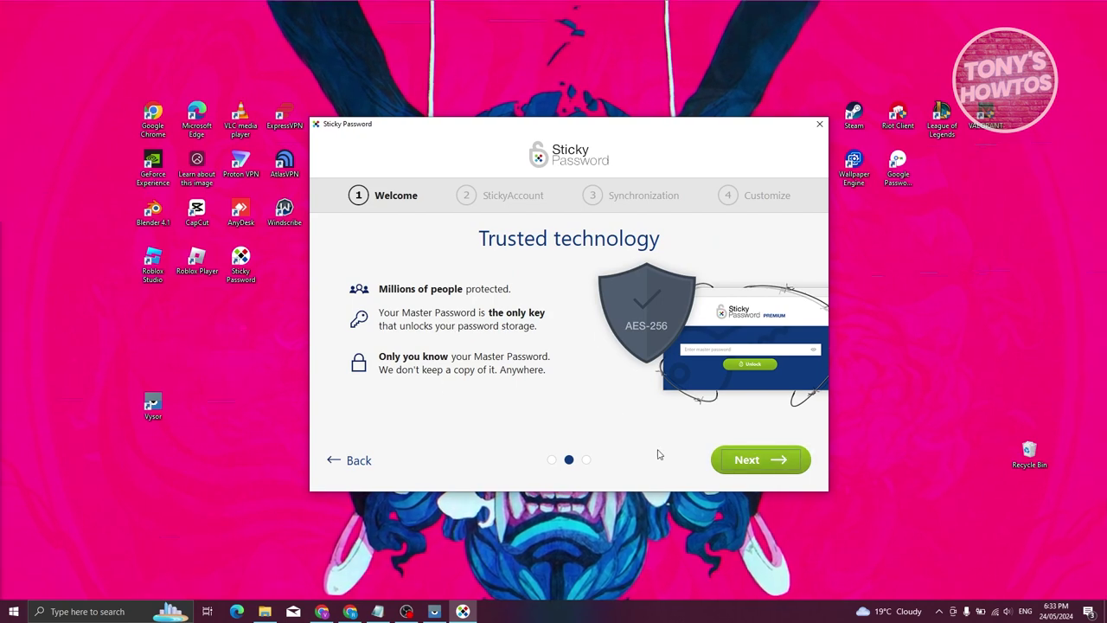
{"action": "left_click", "coordinate": [733, 459]}
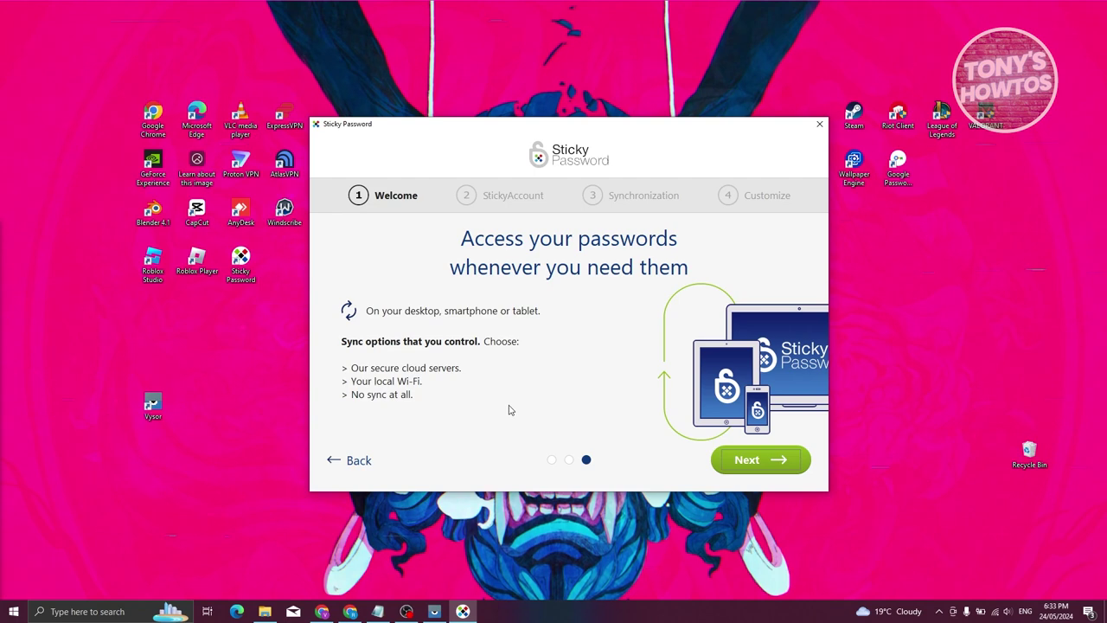
{"action": "left_click", "coordinate": [734, 467]}
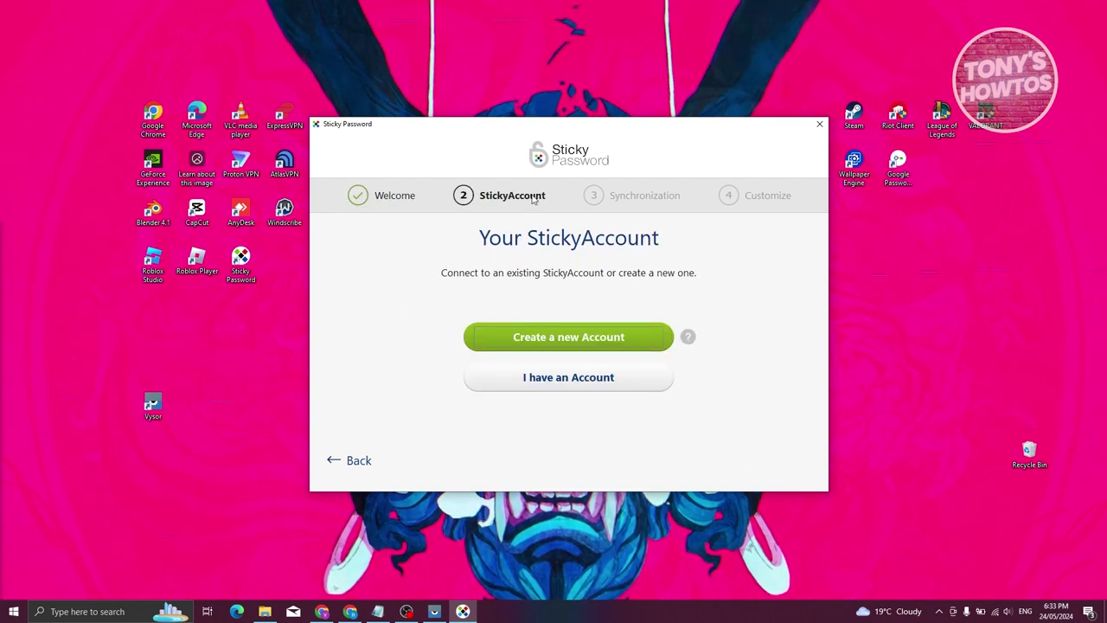
{"action": "left_click", "coordinate": [603, 335]}
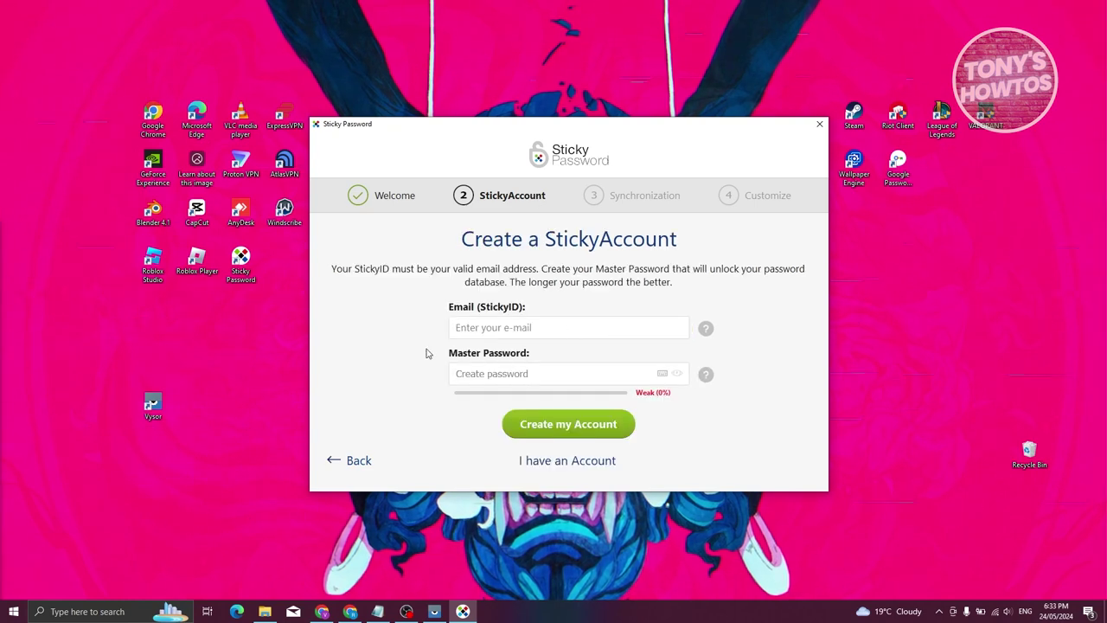
Enter the account e-mail and master password to create the StickyAccount, then switch Cloud Sync off
{"action": "left_click", "coordinate": [570, 370]}
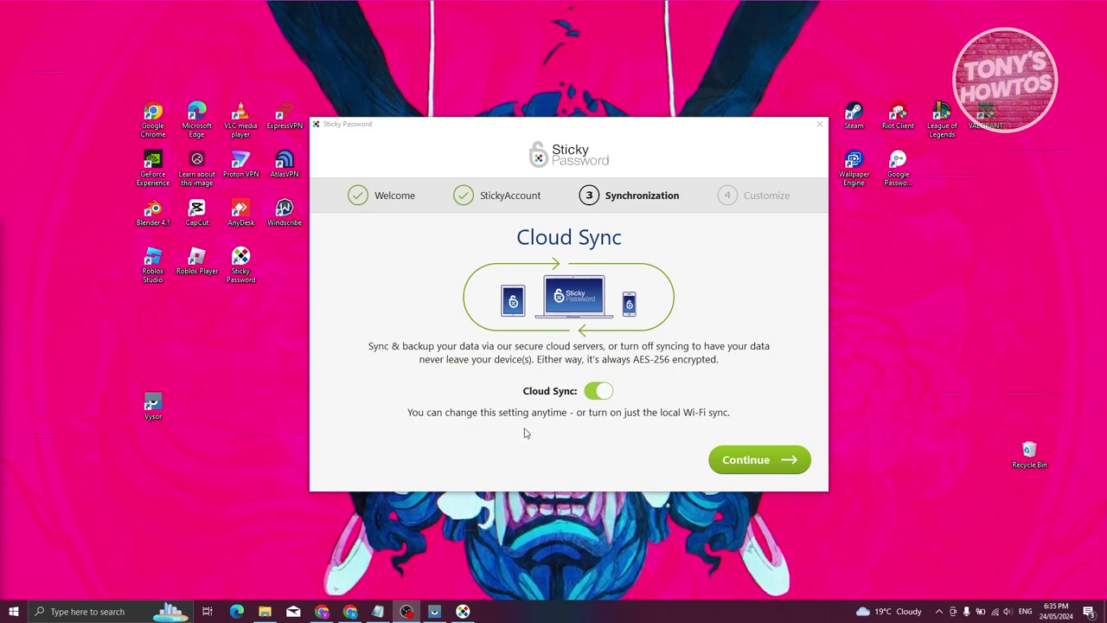
{"action": "left_click", "coordinate": [595, 394]}
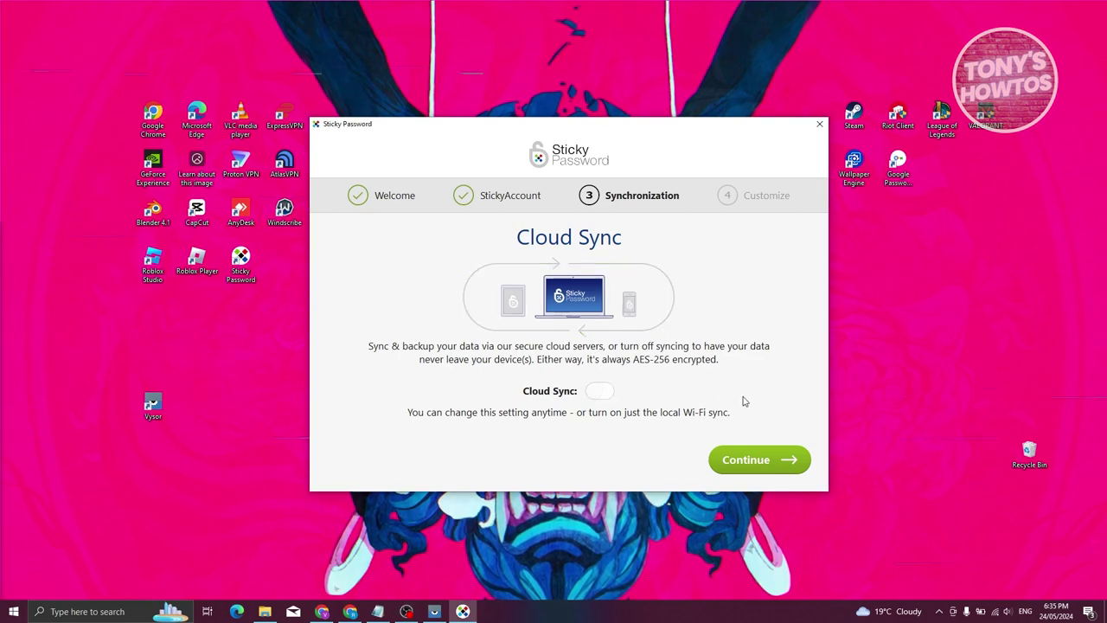
Turn Cloud Sync back on and continue past Dark Web Monitoring, leaving it enabled
{"action": "left_click", "coordinate": [600, 393]}
{"action": "left_click", "coordinate": [779, 459]}
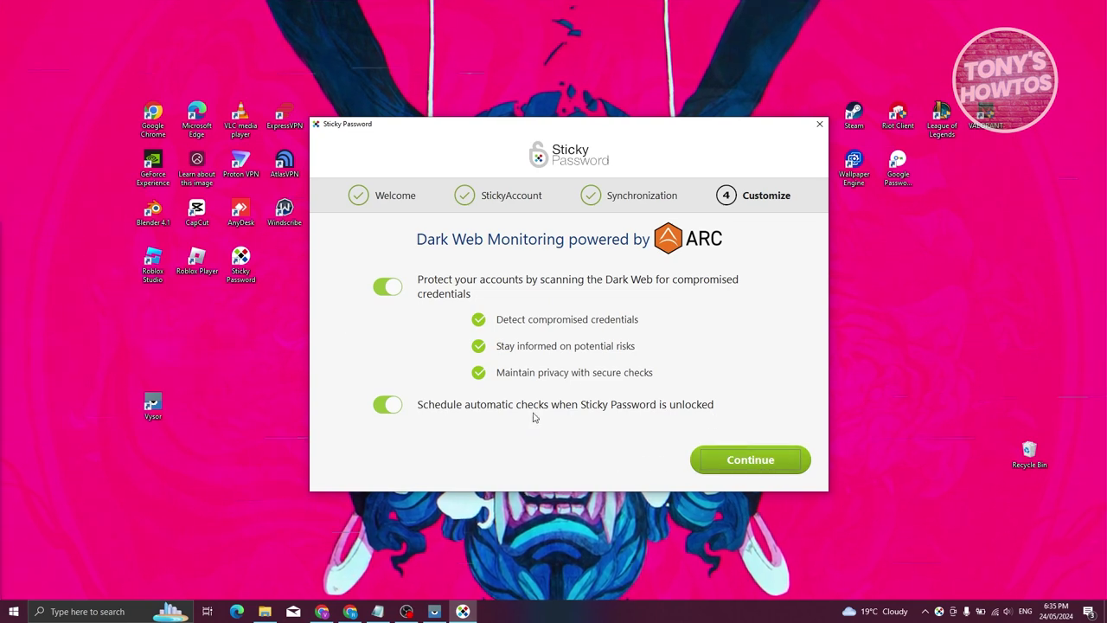
{"action": "left_click", "coordinate": [772, 464]}
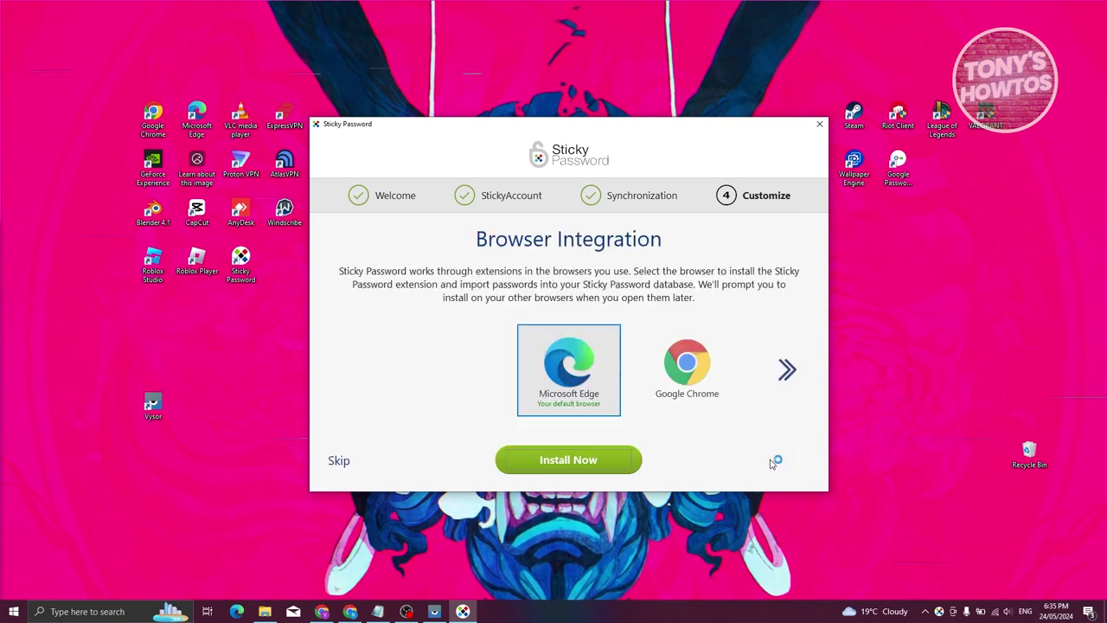
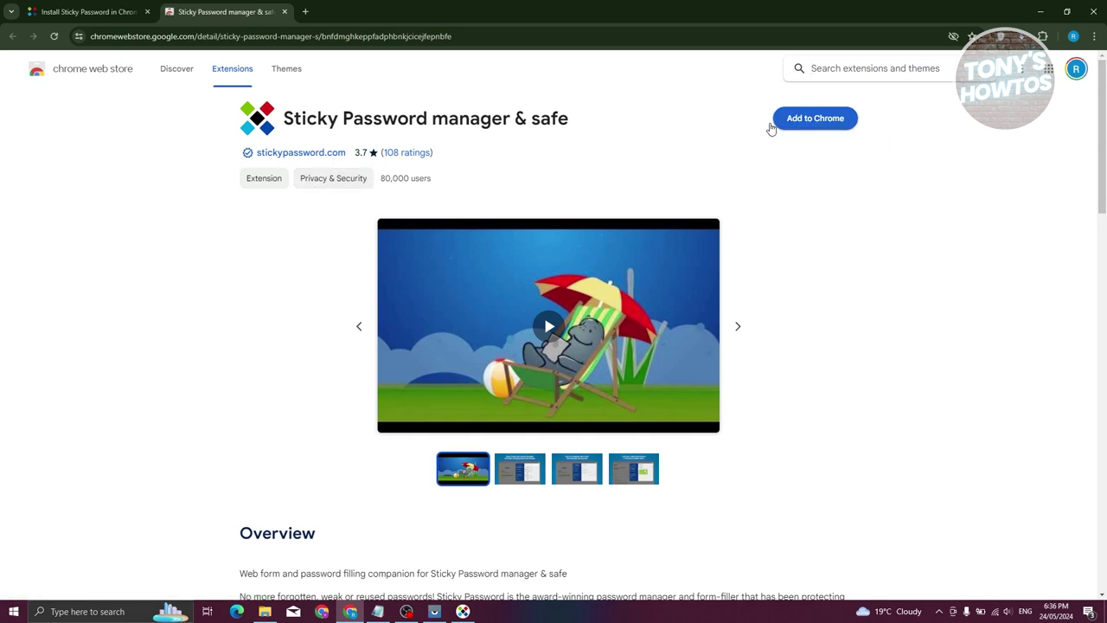
Add the Sticky Password manager & safe extension to Chrome and return to the setup
{"action": "left_click", "coordinate": [813, 119]}
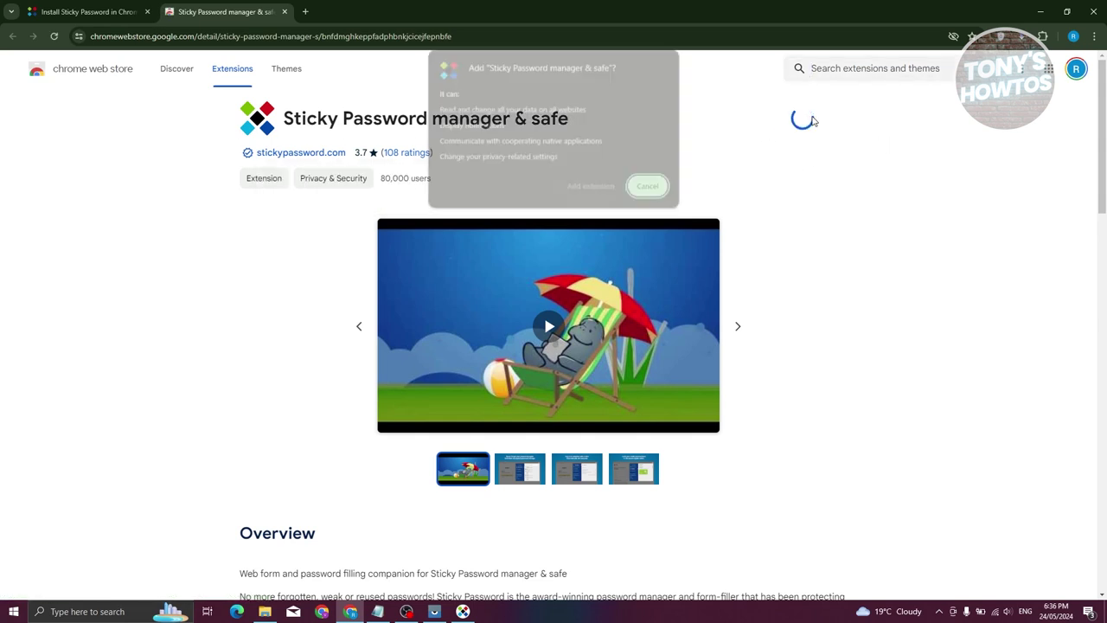
{"action": "left_click", "coordinate": [586, 189]}
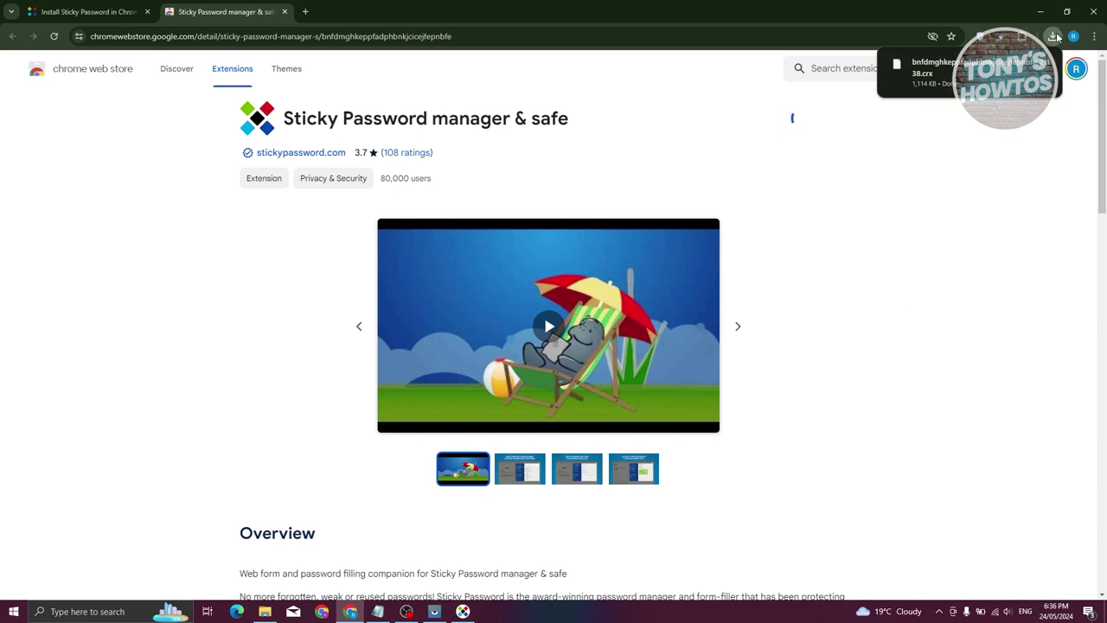
{"action": "left_click", "coordinate": [465, 612]}
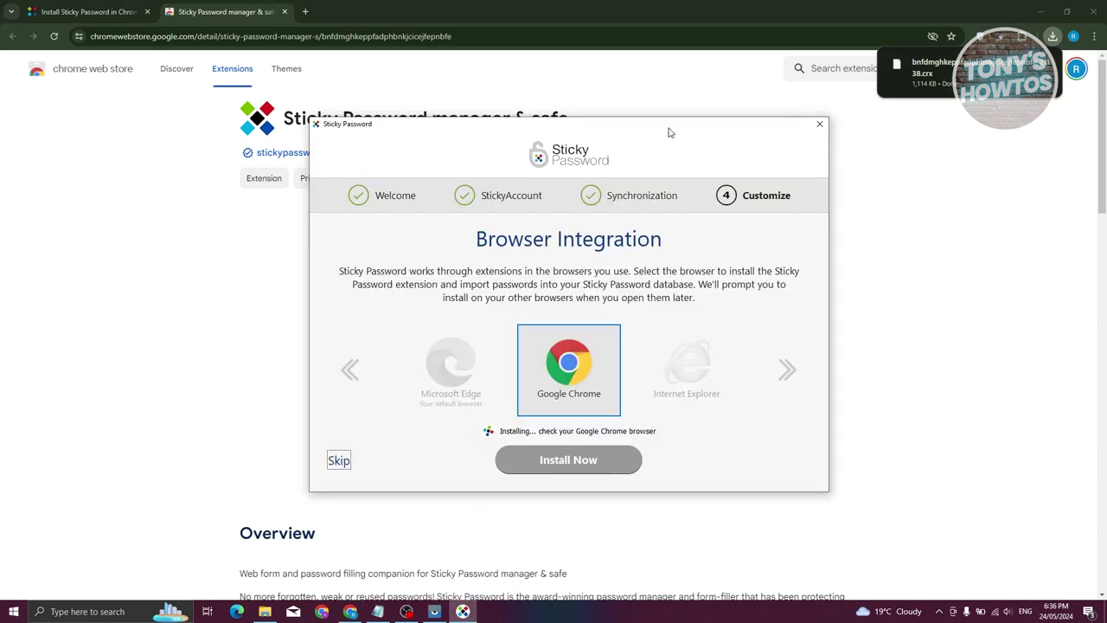
Pin the Sticky Password extension to Chrome's toolbar and switch back to the setup window
{"action": "left_click_drag", "start_coordinate": [669, 131], "coordinate": [565, 124]}
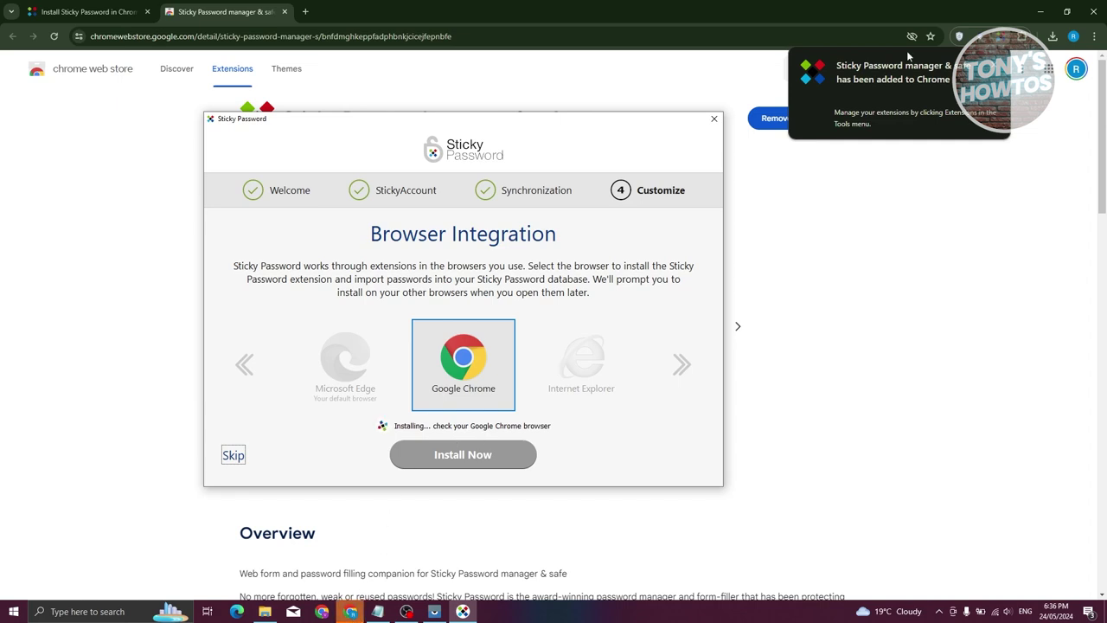
{"action": "right_click", "coordinate": [1006, 44]}
{"action": "left_click", "coordinate": [915, 146]}
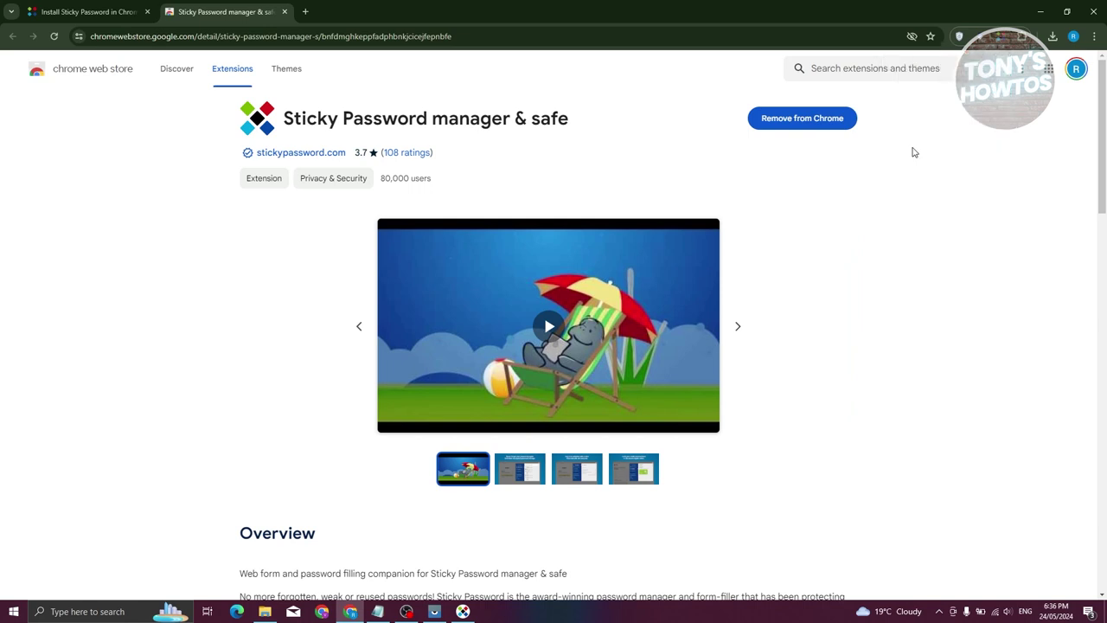
{"action": "left_click", "coordinate": [463, 611]}
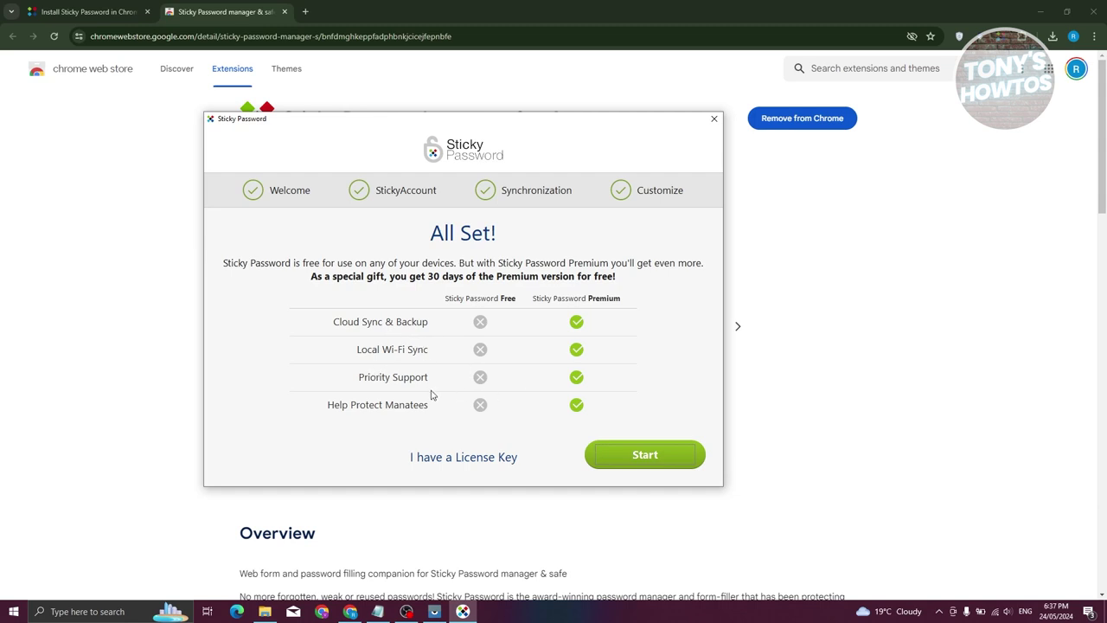
Open the vault, expand Web Accounts' Google Chrome group, and select accounts.clickbank.com
{"action": "left_click", "coordinate": [611, 449]}
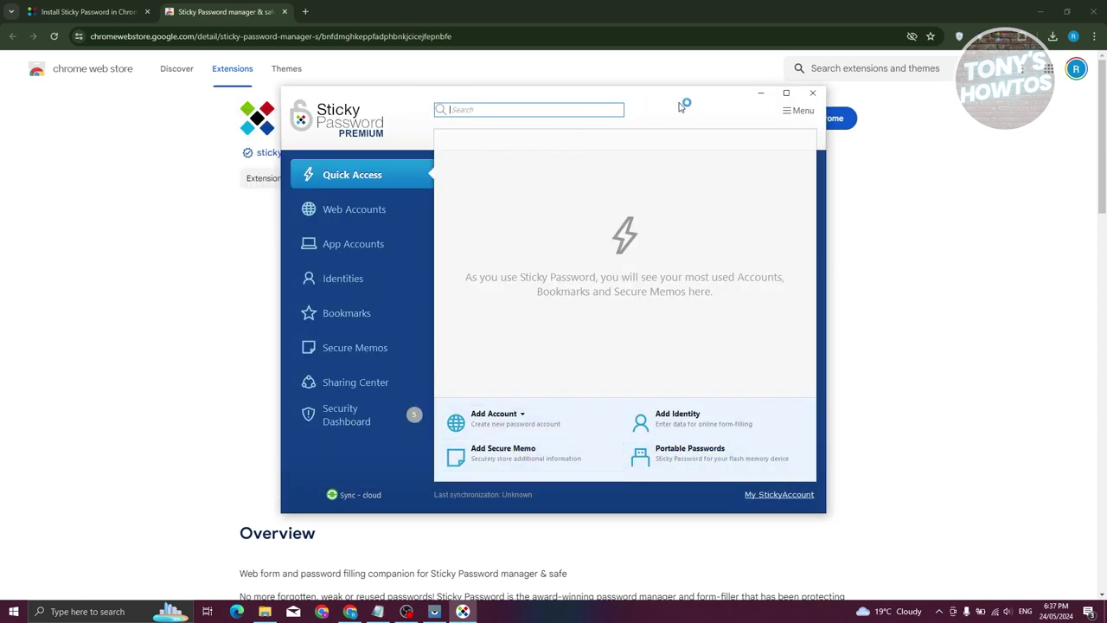
{"action": "mouse_move", "coordinate": [684, 104]}
{"action": "left_mouse_down"}
{"action": "mouse_move", "coordinate": [649, 108]}
{"action": "mouse_move", "coordinate": [688, 121]}
{"action": "left_mouse_up"}
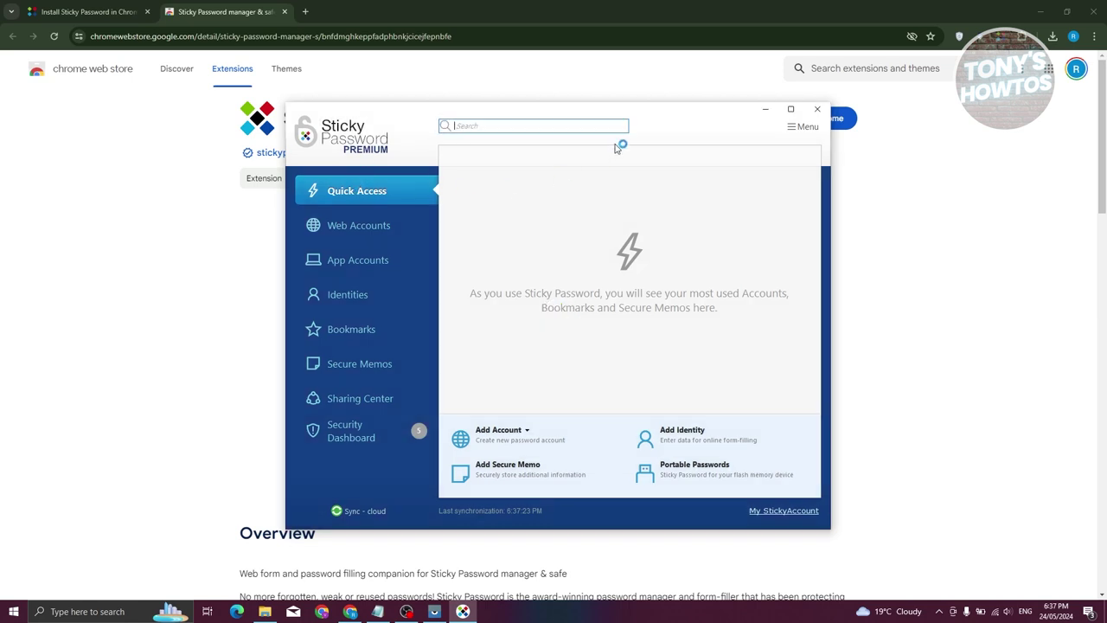
{"action": "left_click_drag", "start_coordinate": [658, 114], "coordinate": [534, 118]}
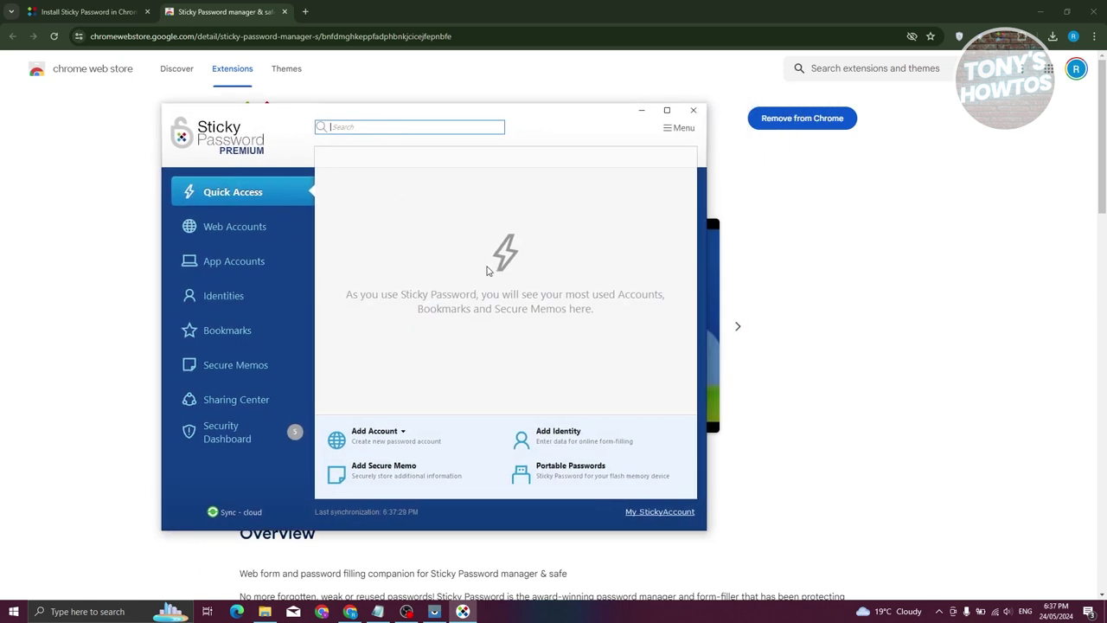
{"action": "left_click", "coordinate": [258, 242]}
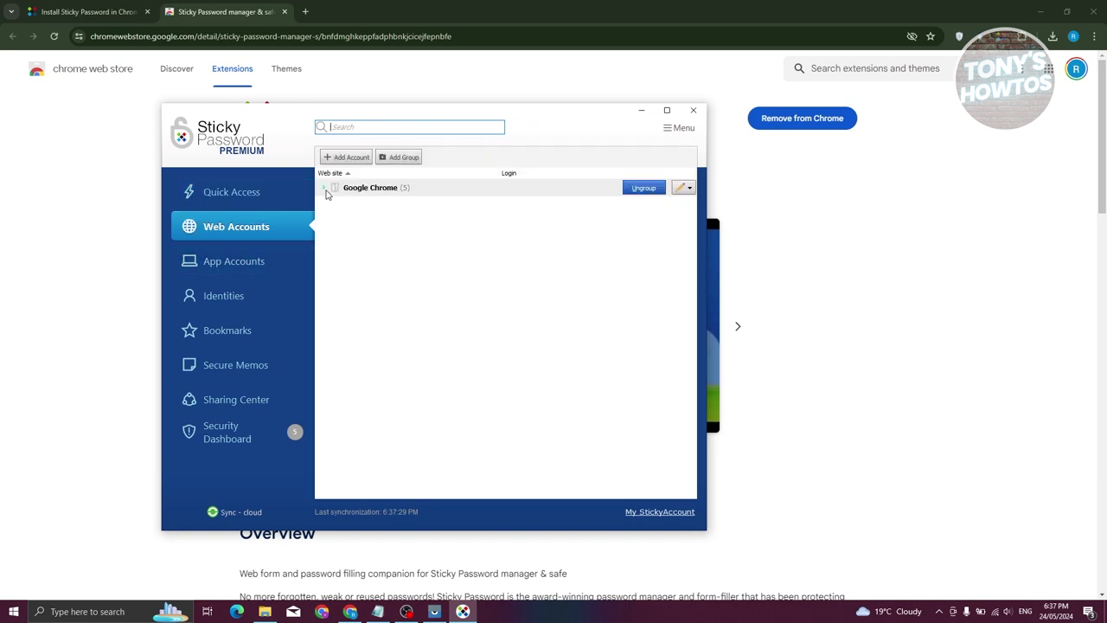
{"action": "left_click", "coordinate": [325, 189]}
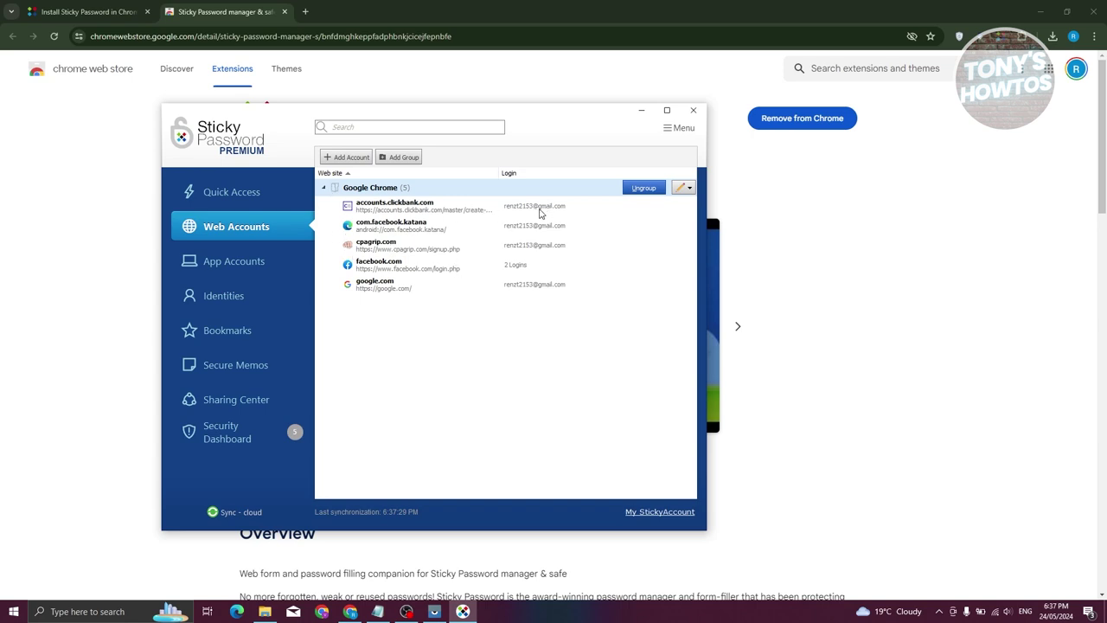
{"action": "left_click", "coordinate": [510, 211]}
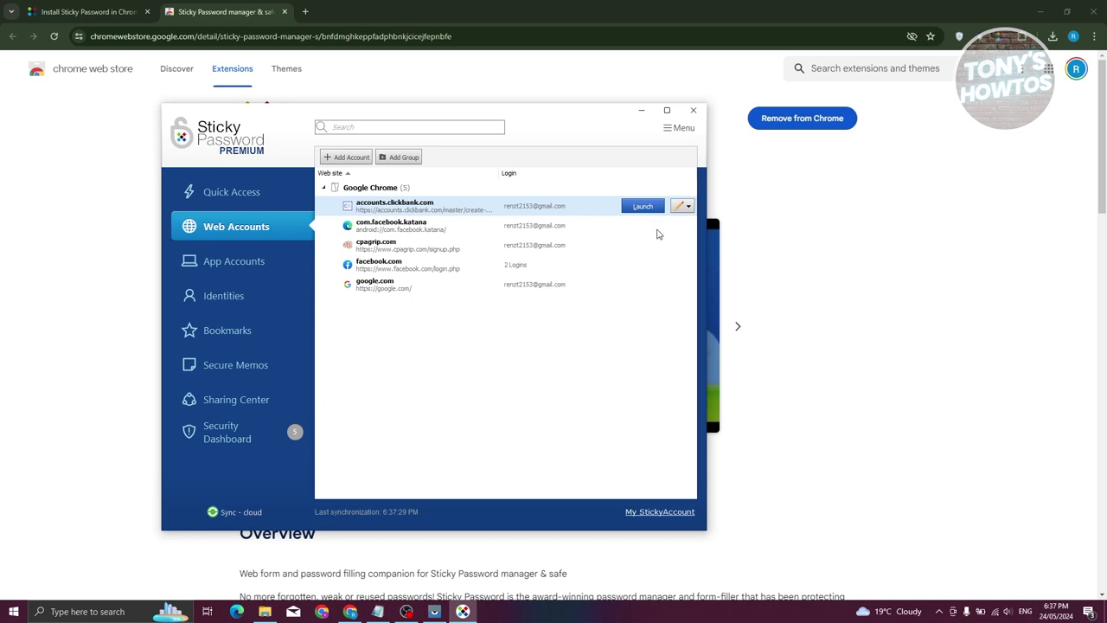
Open the accounts.clickbank.com entry for editing, close it unchanged, and collapse the Google Chrome group
{"action": "left_click", "coordinate": [688, 207]}
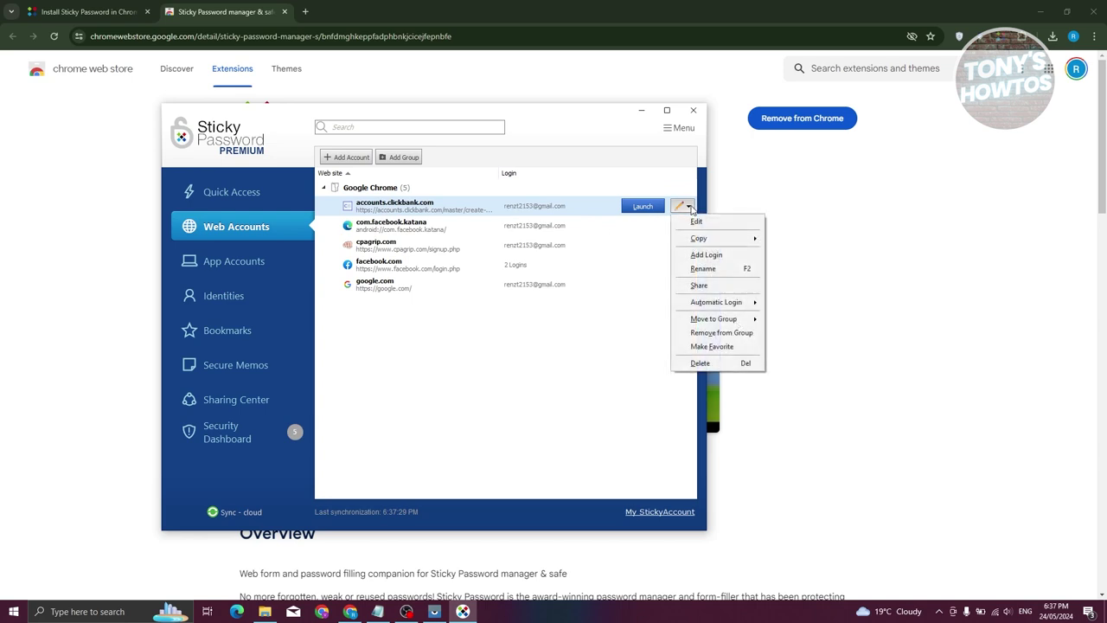
{"action": "left_click", "coordinate": [697, 220]}
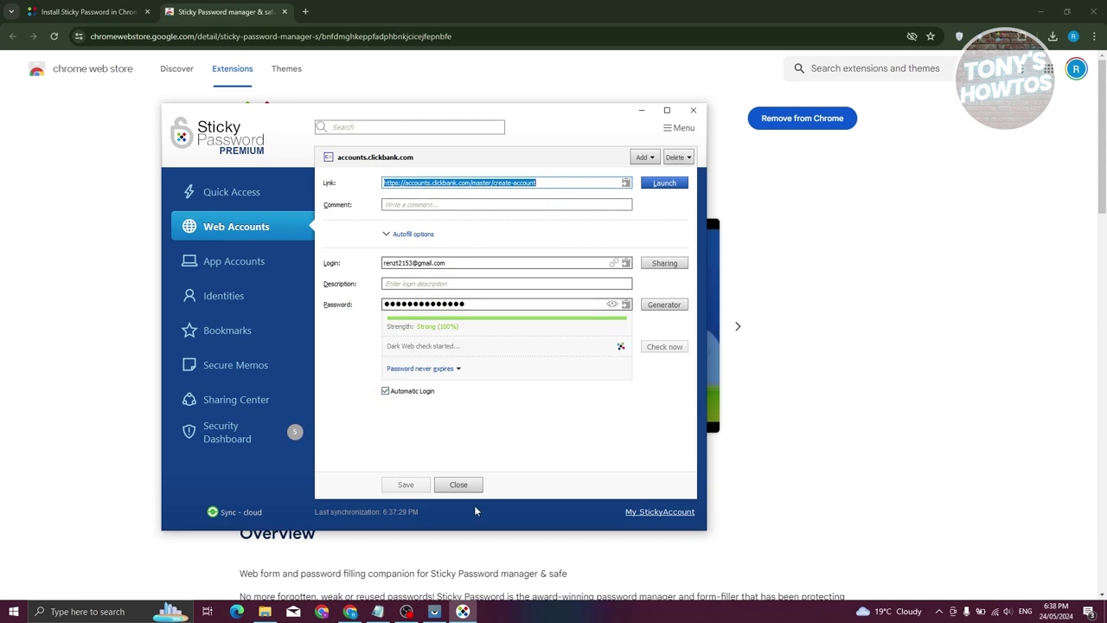
{"action": "left_click", "coordinate": [460, 486]}
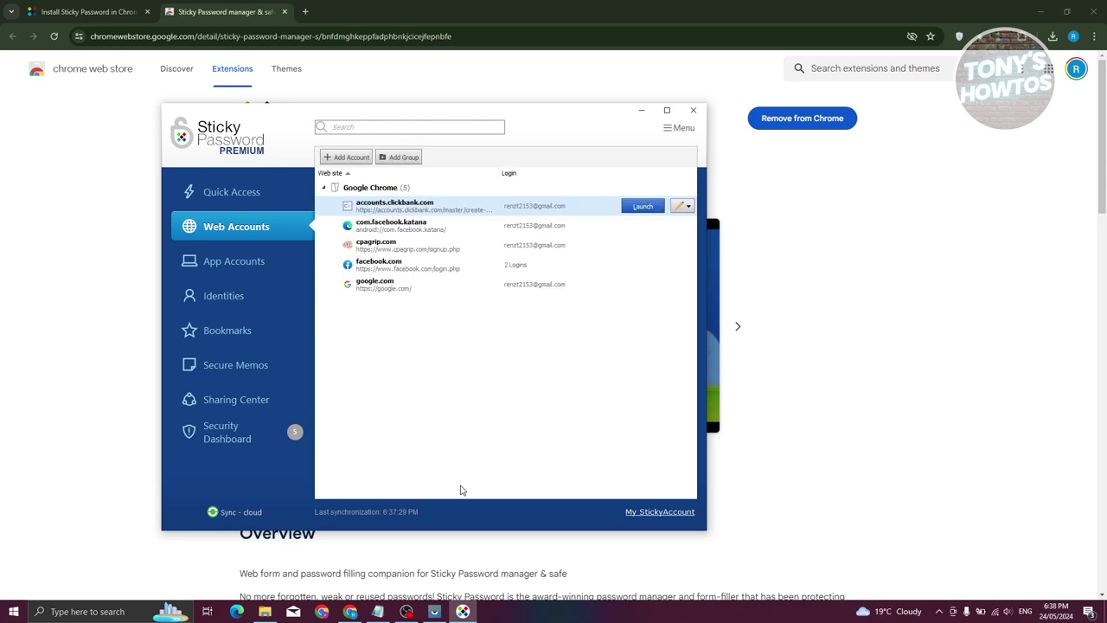
{"action": "left_click", "coordinate": [323, 189]}
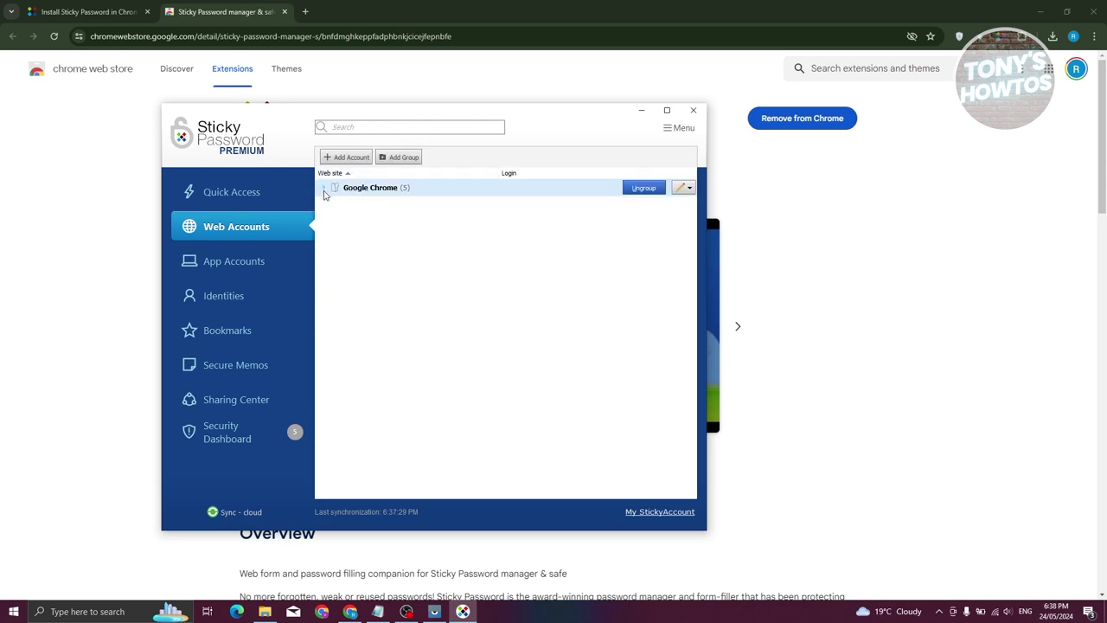
Start a new web account and review its autofill options, keeping System default browser
{"action": "left_click", "coordinate": [423, 264]}
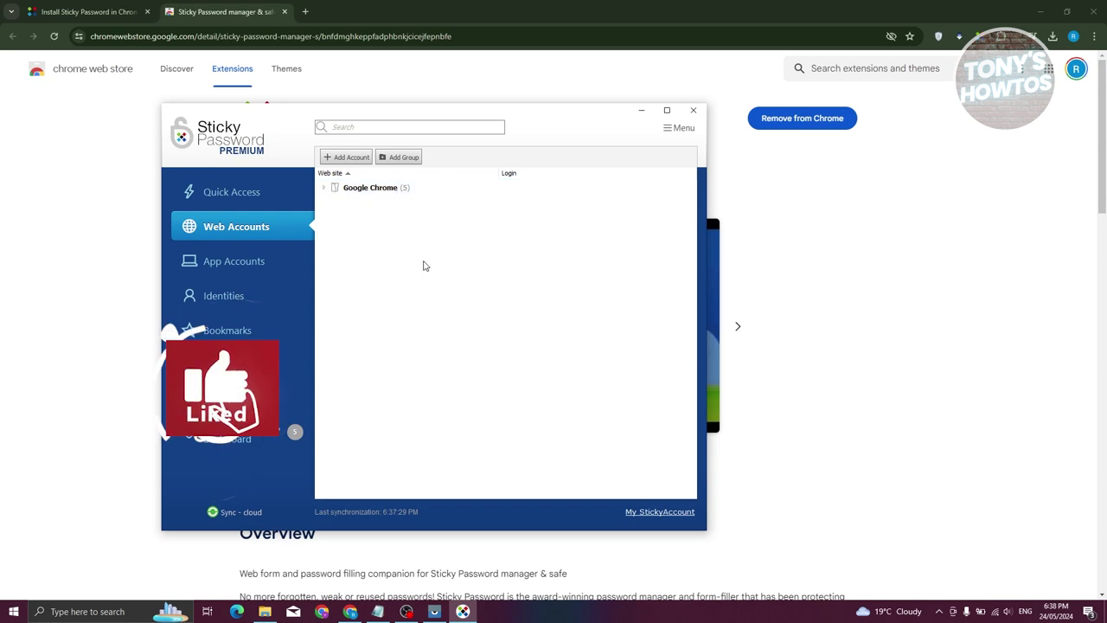
{"action": "left_click", "coordinate": [350, 157]}
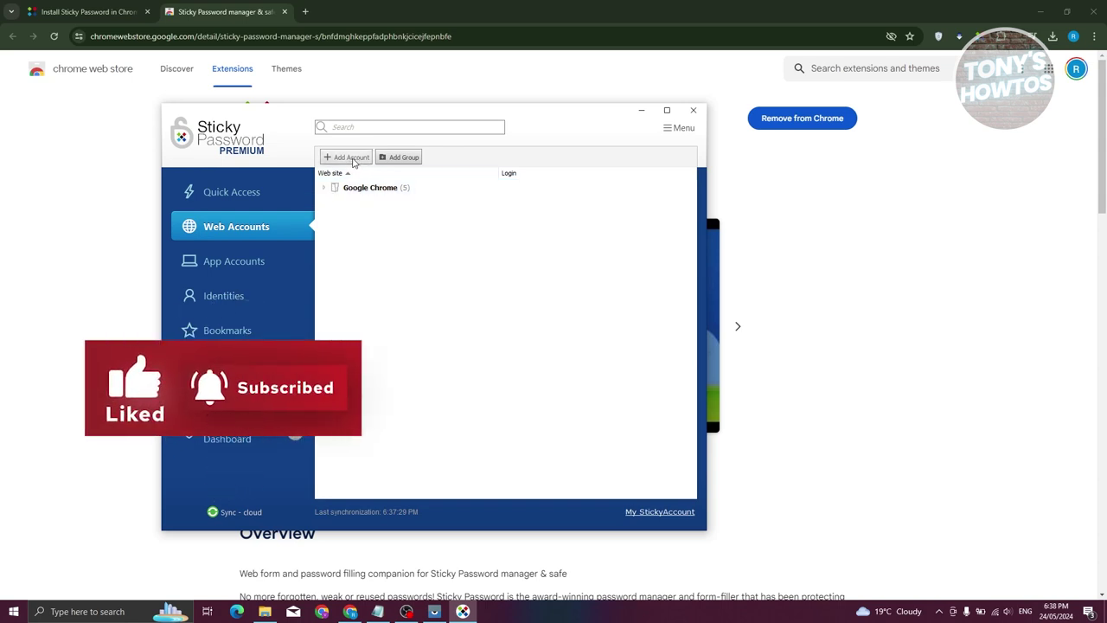
{"action": "key", "text": "Tab"}
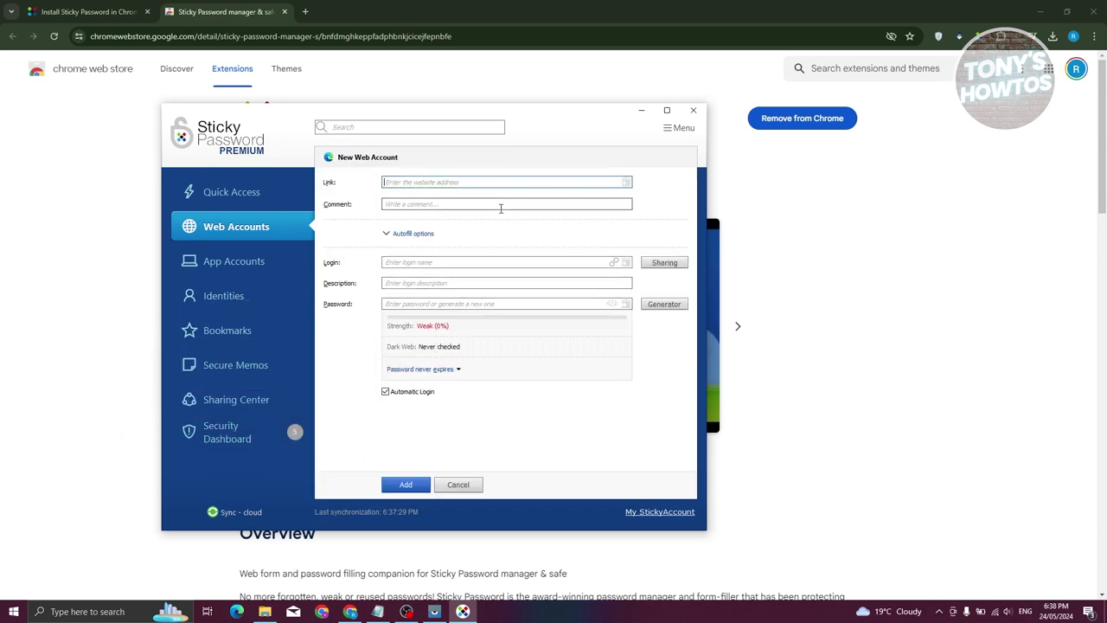
{"action": "key", "text": "Tab"}
{"action": "left_click", "coordinate": [391, 234]}
{"action": "left_click", "coordinate": [391, 235]}
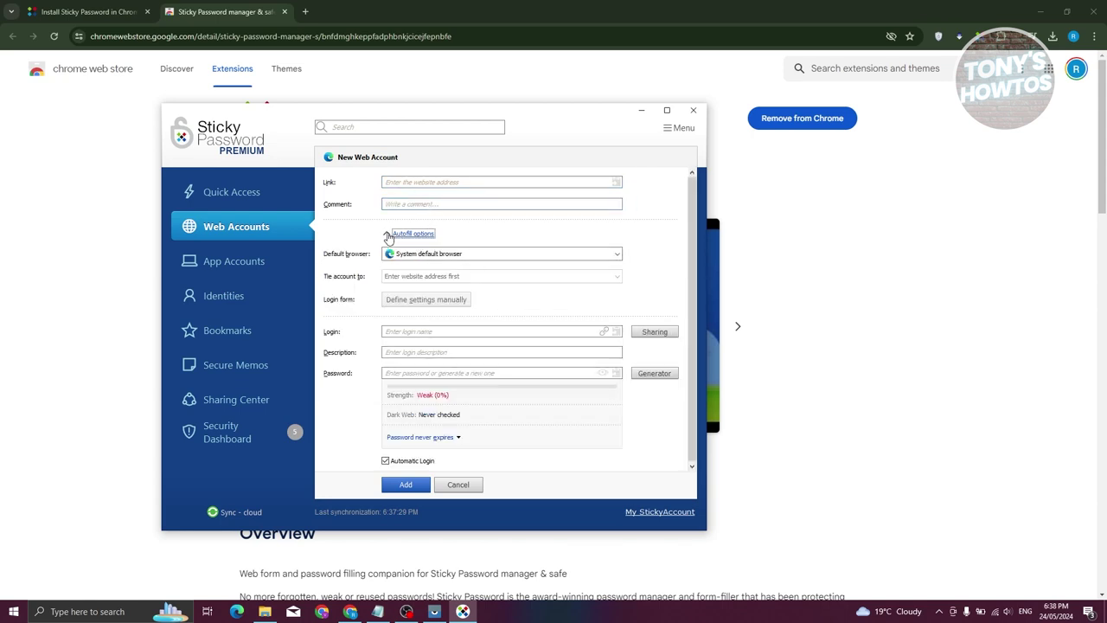
{"action": "left_click", "coordinate": [387, 235]}
{"action": "left_click", "coordinate": [386, 234]}
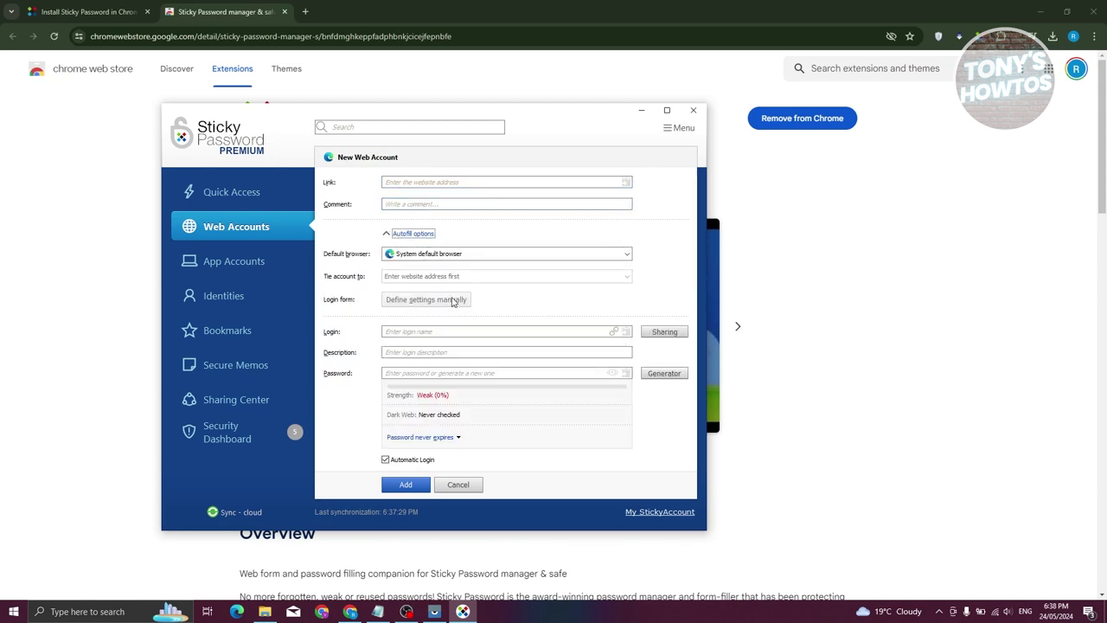
{"action": "left_click", "coordinate": [426, 255]}
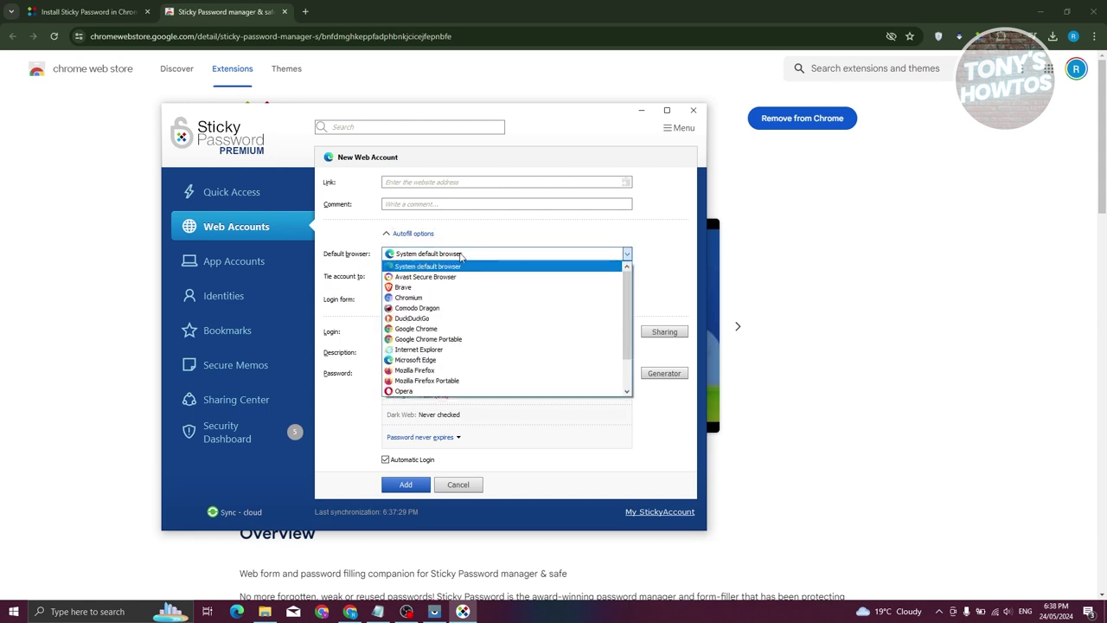
{"action": "left_click", "coordinate": [432, 266]}
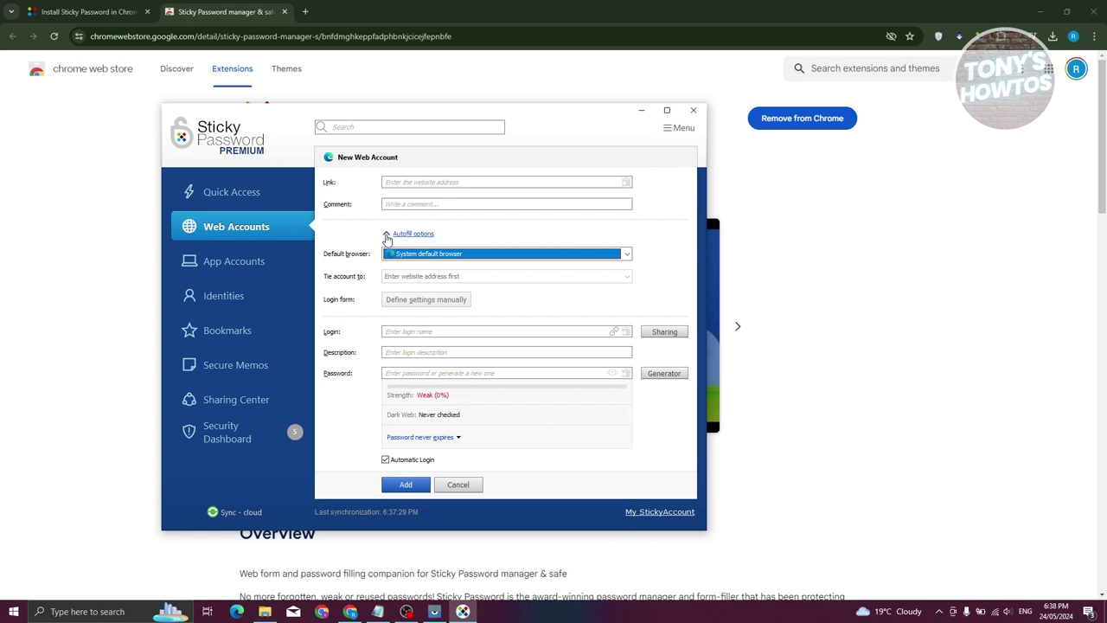
{"action": "left_click", "coordinate": [387, 237]}
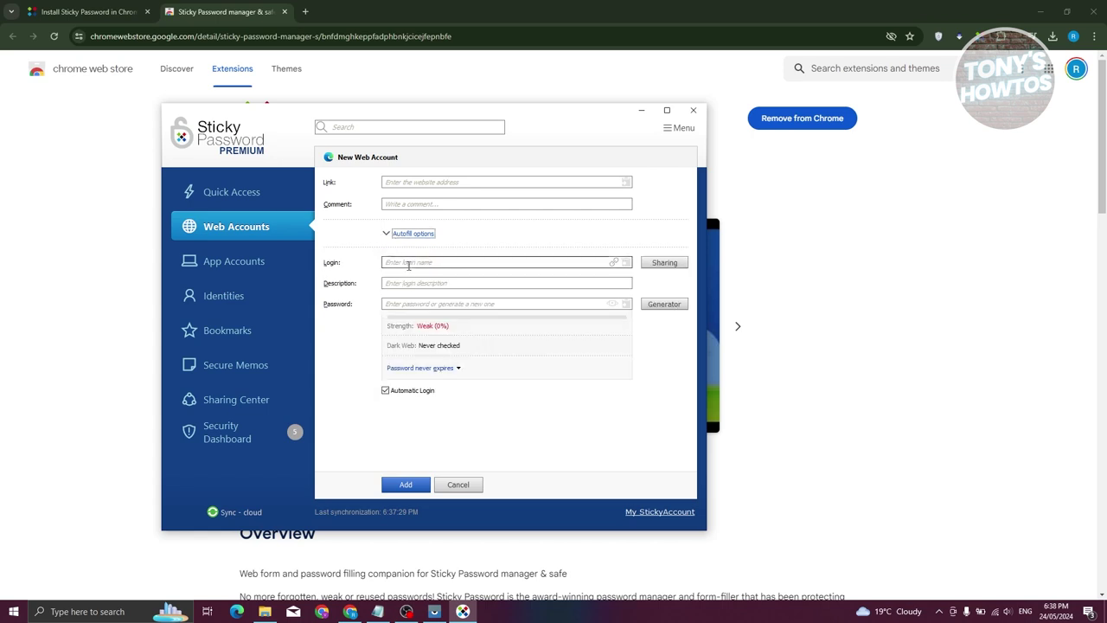
Toggle automatic login, keep 'Password never expires', then discard the form and restart it
{"action": "left_click", "coordinate": [410, 283]}
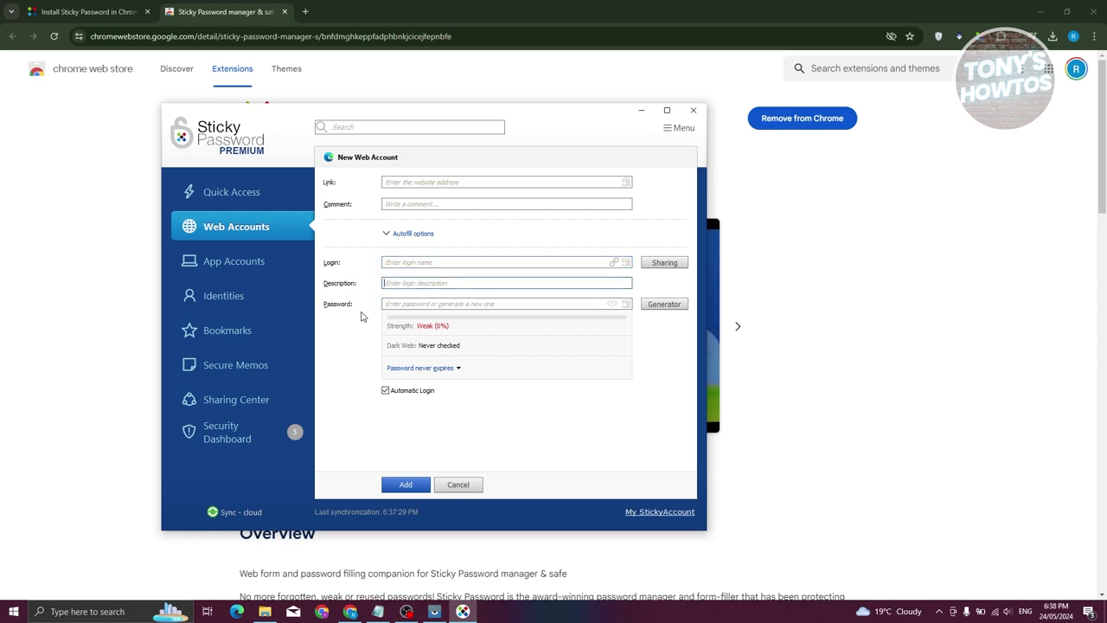
{"action": "key", "text": "Tab"}
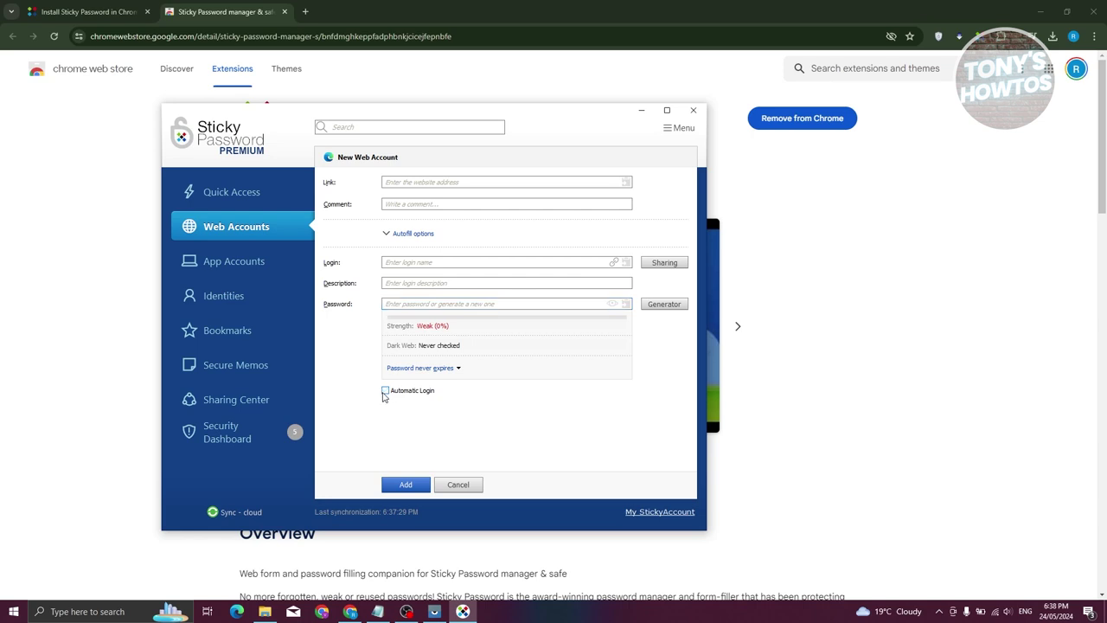
{"action": "left_click", "coordinate": [385, 391]}
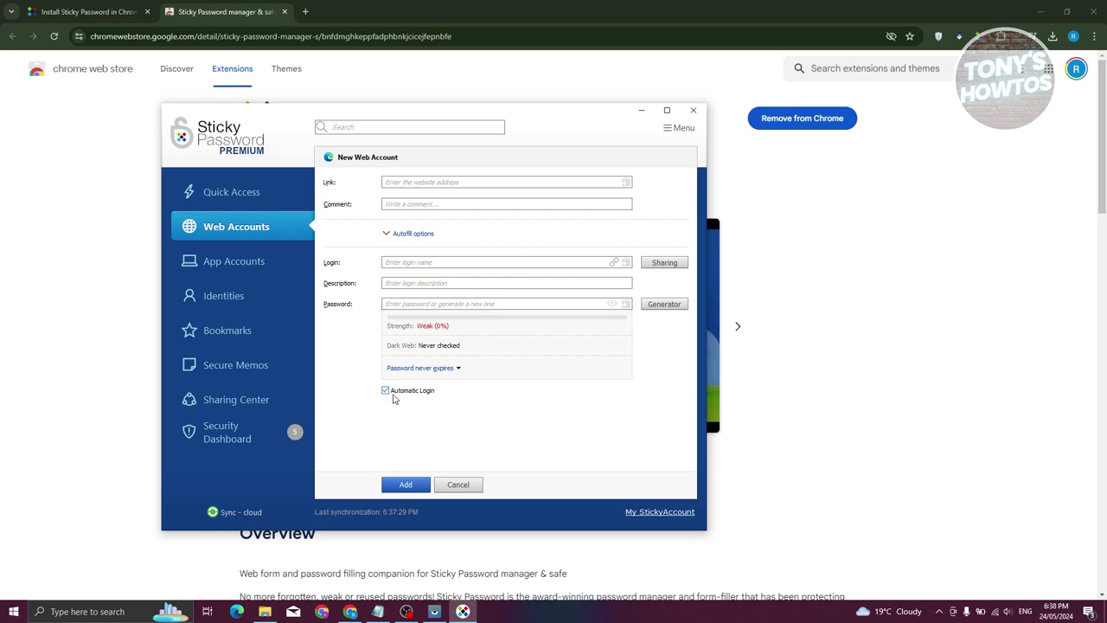
{"action": "left_click", "coordinate": [459, 369]}
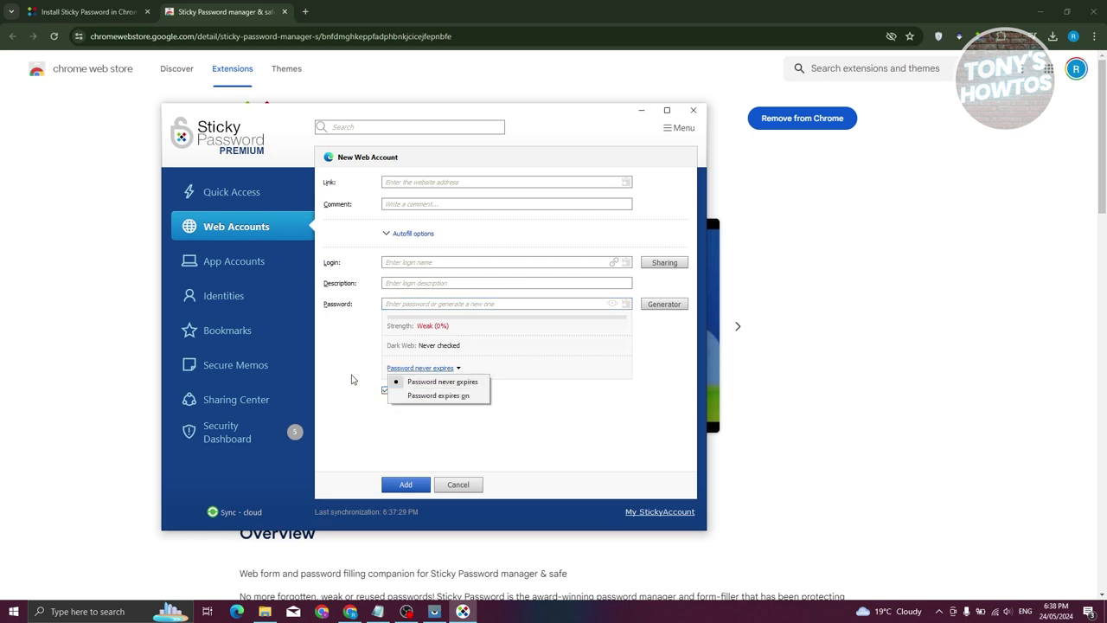
{"action": "left_click", "coordinate": [469, 397]}
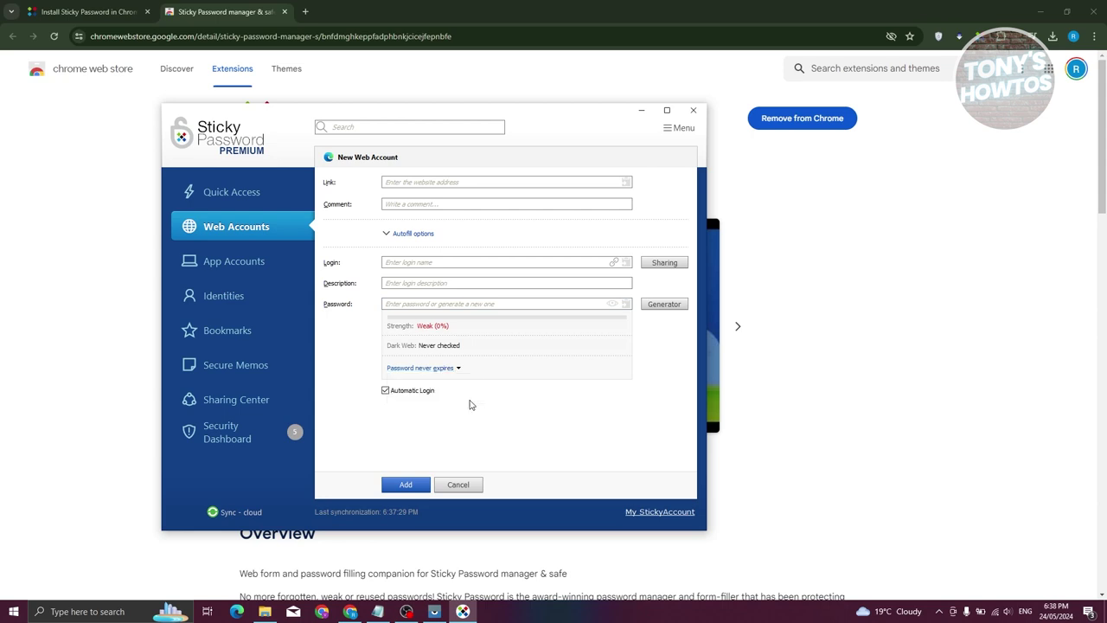
{"action": "left_click", "coordinate": [449, 368]}
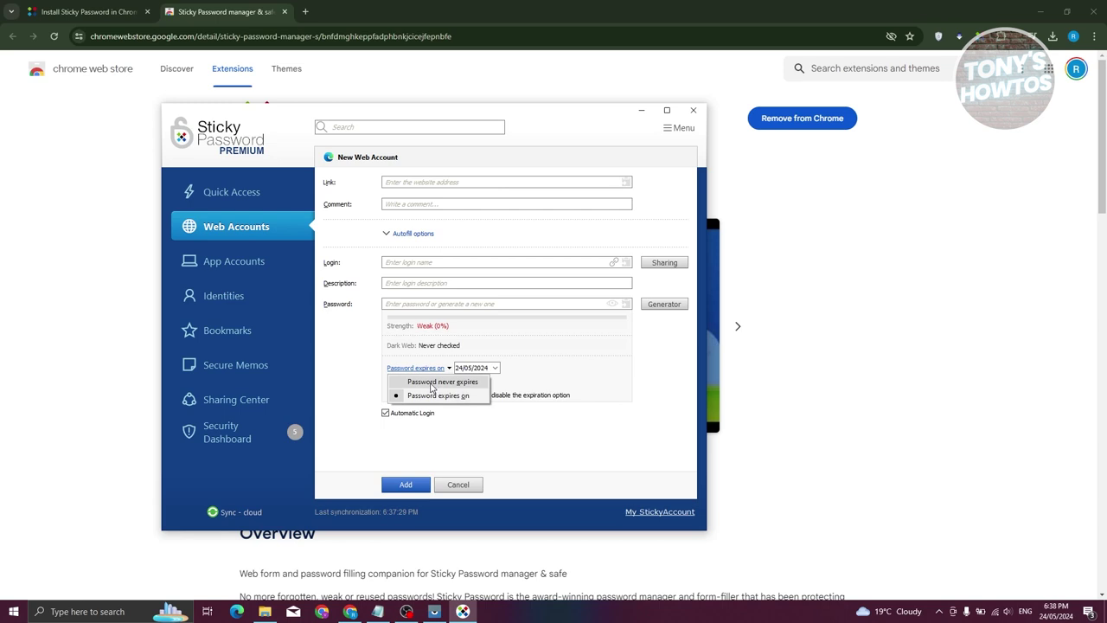
{"action": "left_click", "coordinate": [433, 384]}
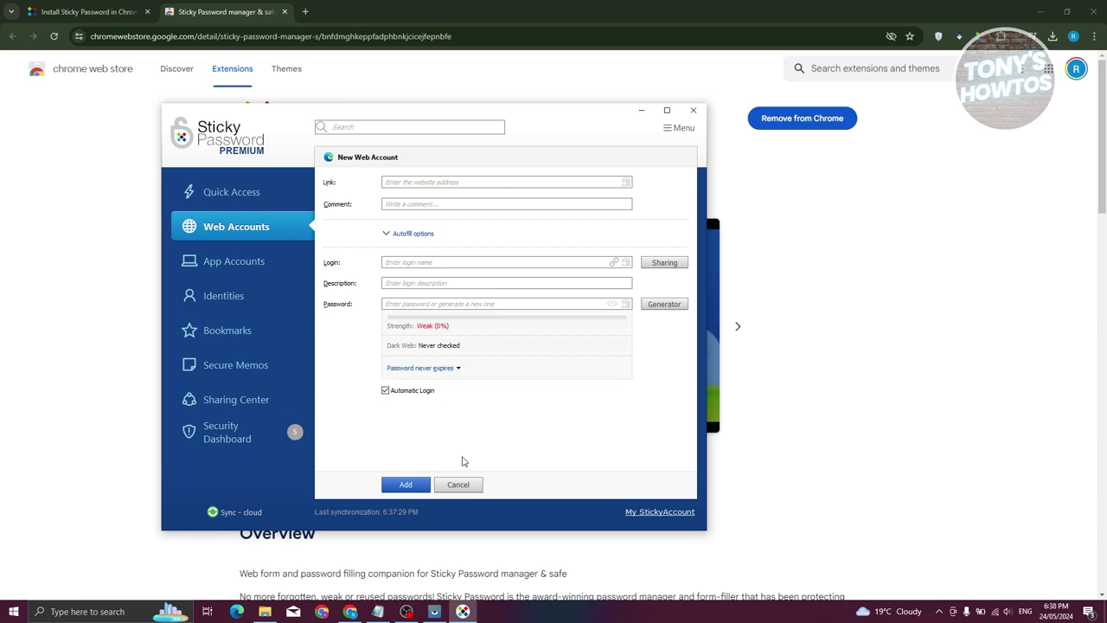
{"action": "left_click", "coordinate": [403, 486]}
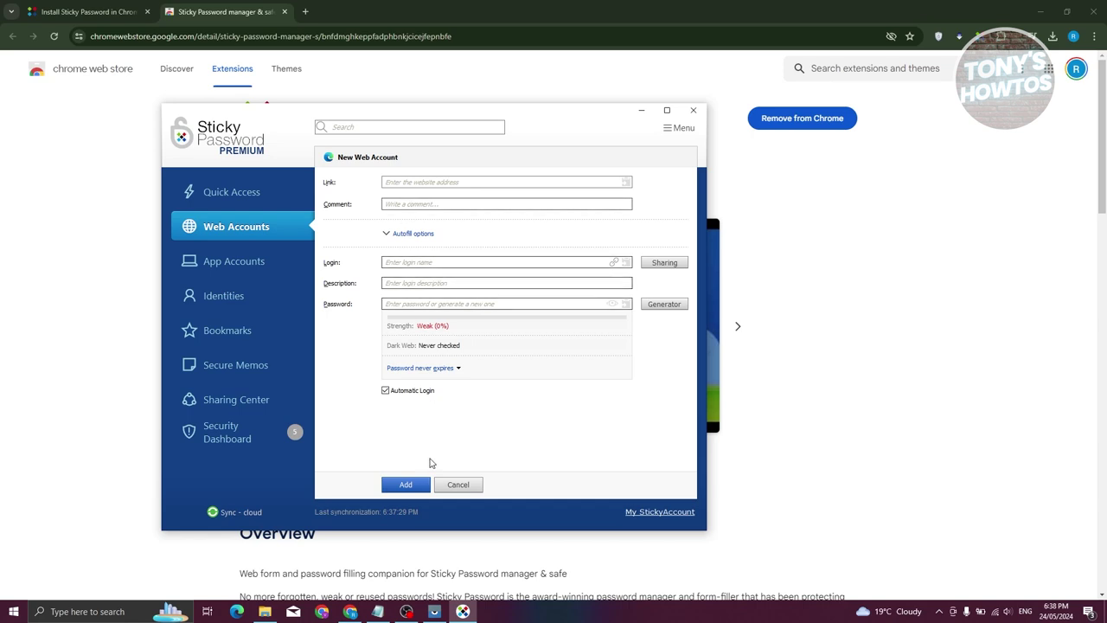
{"action": "left_click", "coordinate": [458, 484]}
{"action": "left_click", "coordinate": [339, 156]}
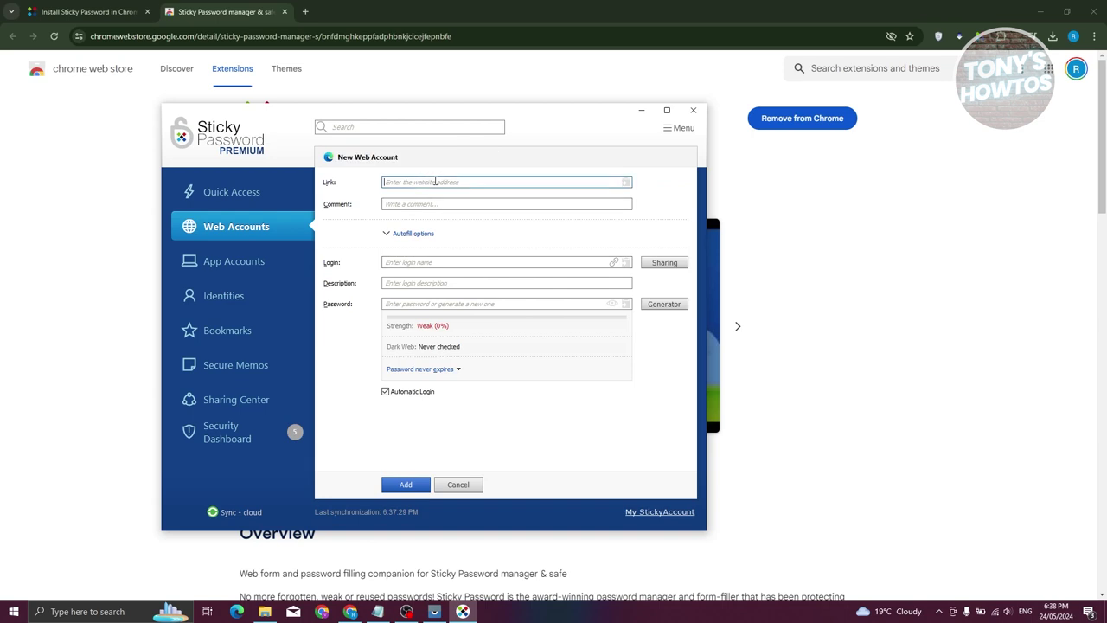
Enter fb.com as the link, fill in the login e-mail and a password, and add the account
{"action": "type", "text": "fb.com"}
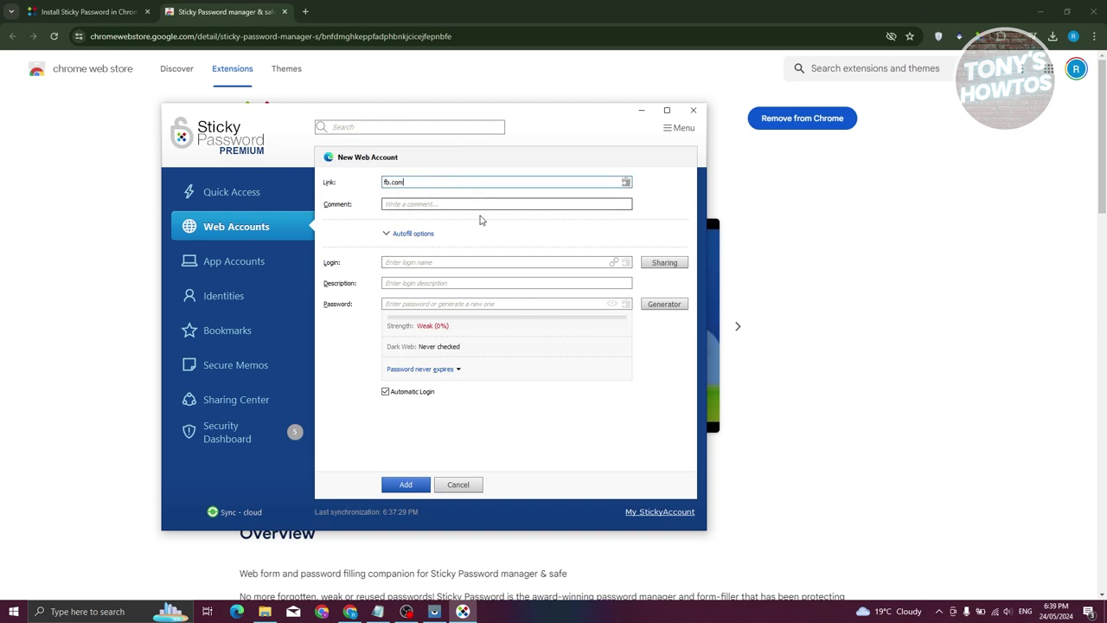
{"action": "left_click", "coordinate": [450, 265]}
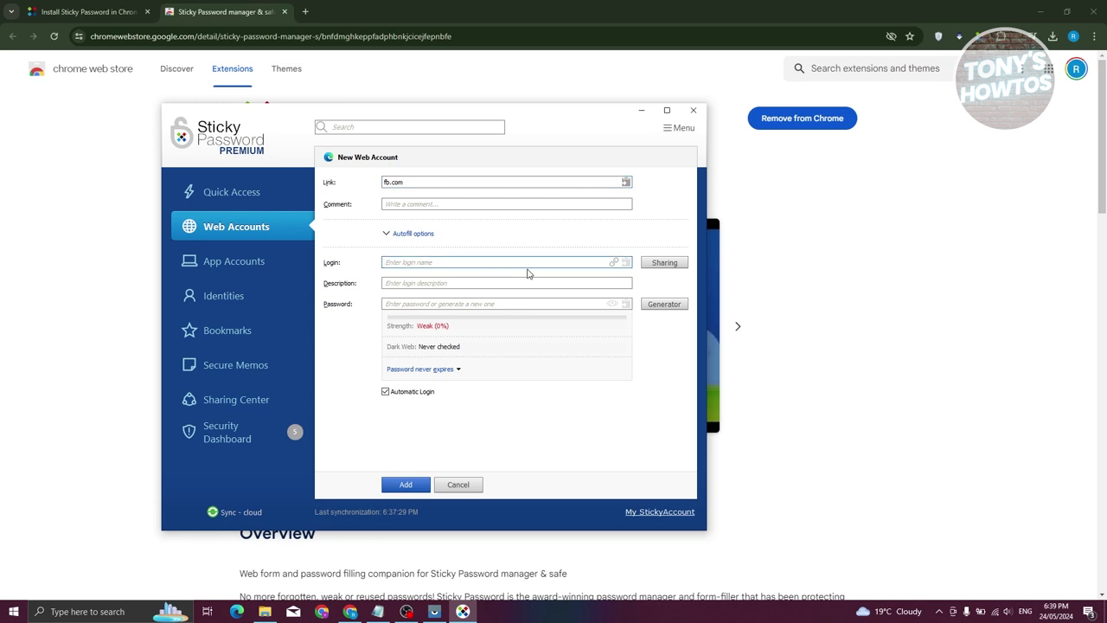
{"action": "left_click", "coordinate": [386, 262]}
{"action": "key", "text": "BackSpace"}
{"action": "type", "text": "email@email.com"}
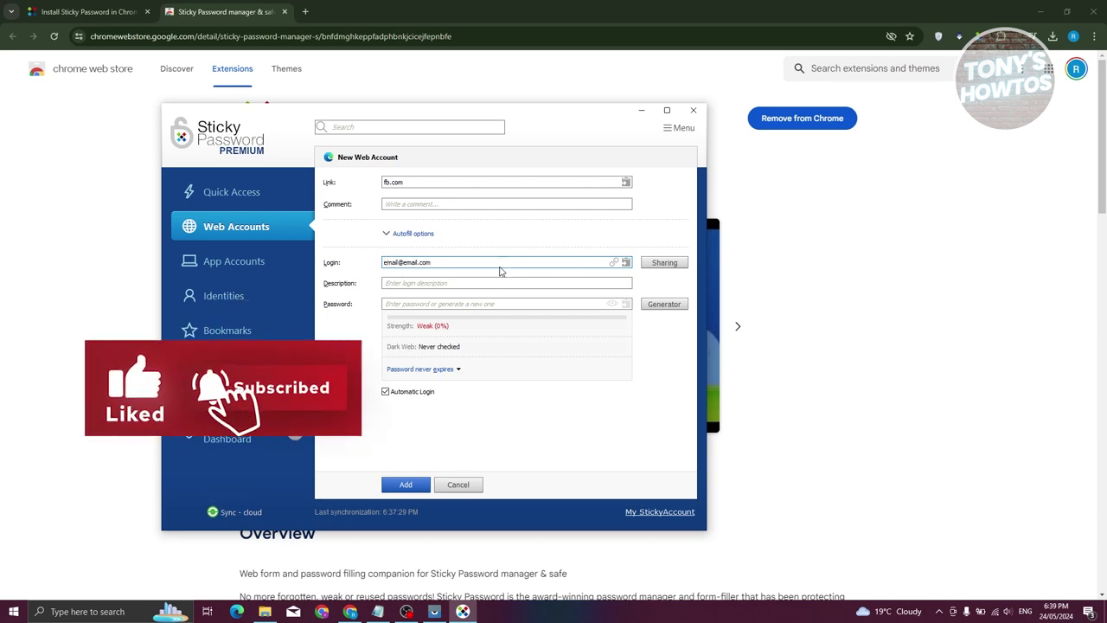
{"action": "left_click", "coordinate": [442, 304]}
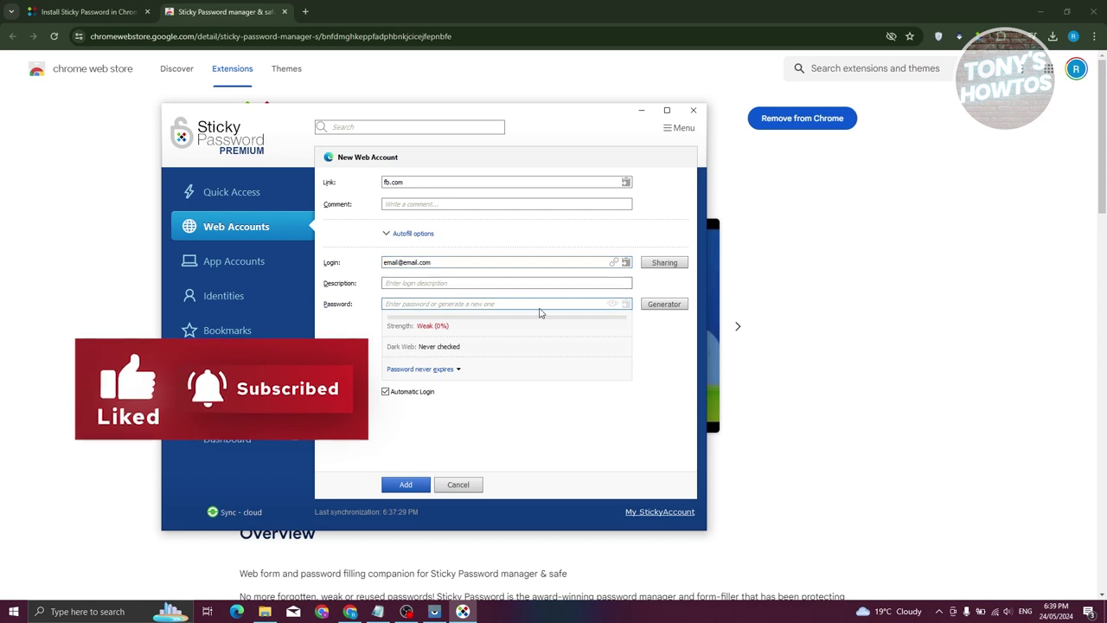
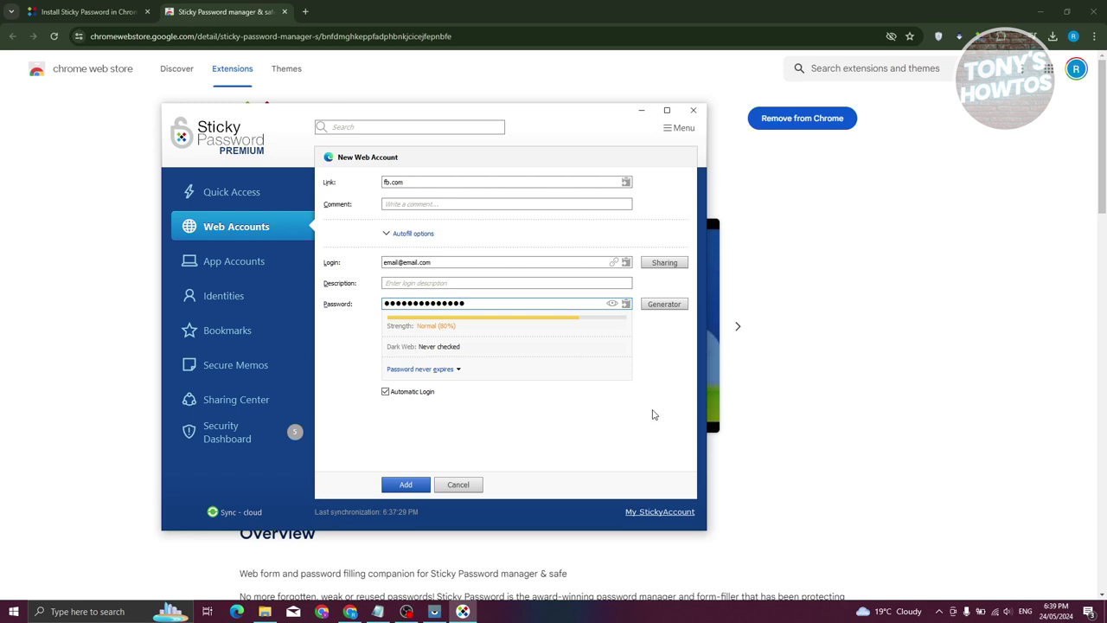
{"action": "left_click", "coordinate": [407, 486]}
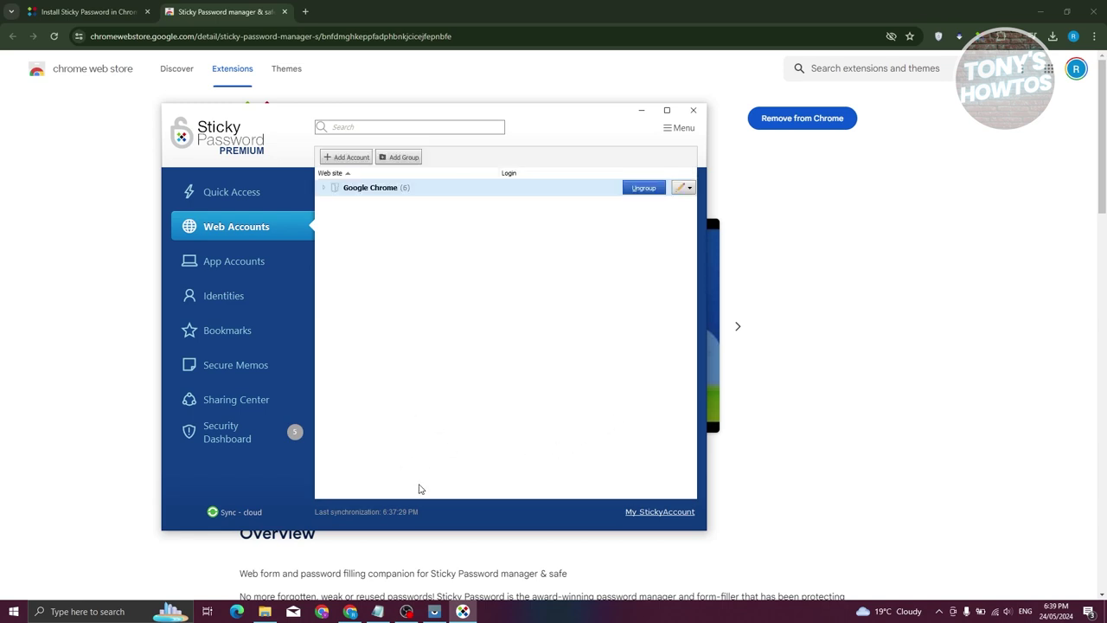
Check the new fb.com row in the Google Chrome group, then go to App Accounts
{"action": "left_click", "coordinate": [326, 188]}
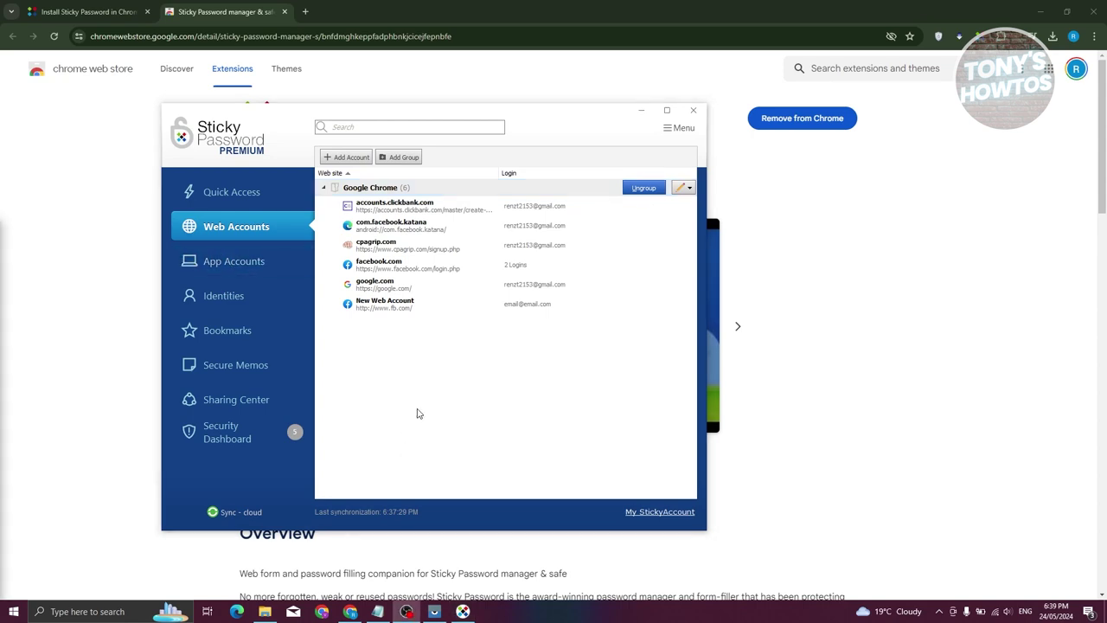
{"action": "left_click", "coordinate": [497, 314]}
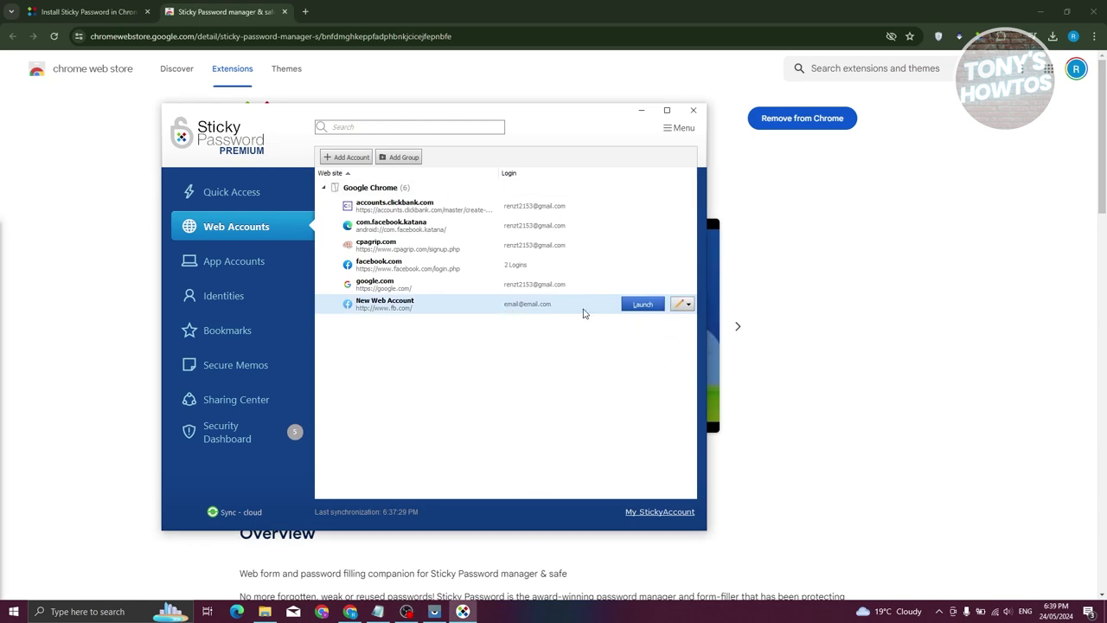
{"action": "left_click", "coordinate": [327, 189]}
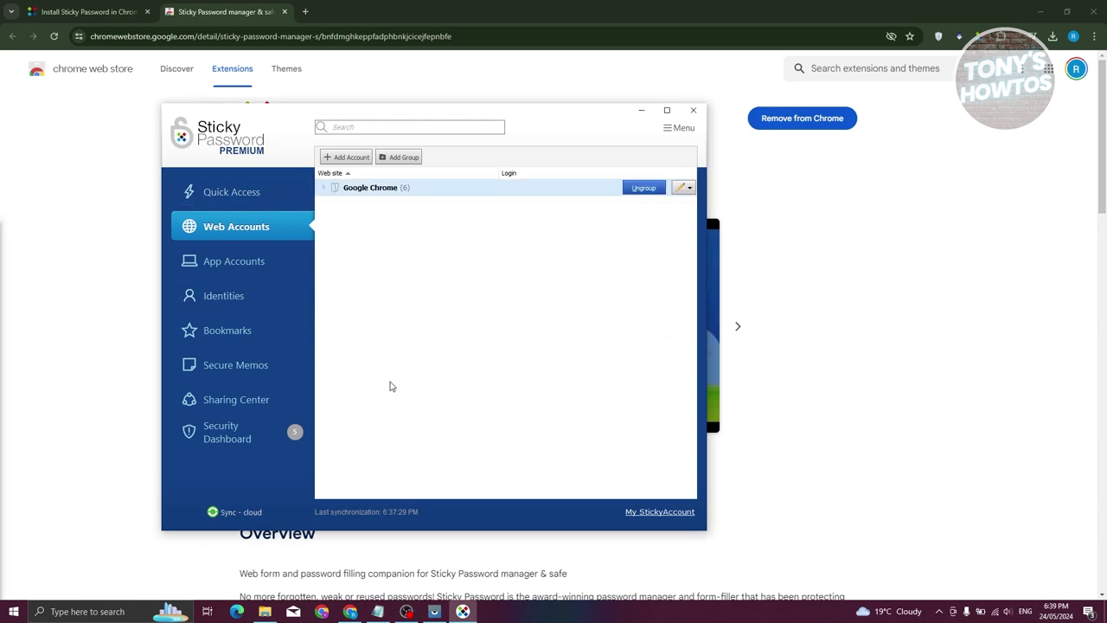
{"action": "left_click", "coordinate": [233, 271]}
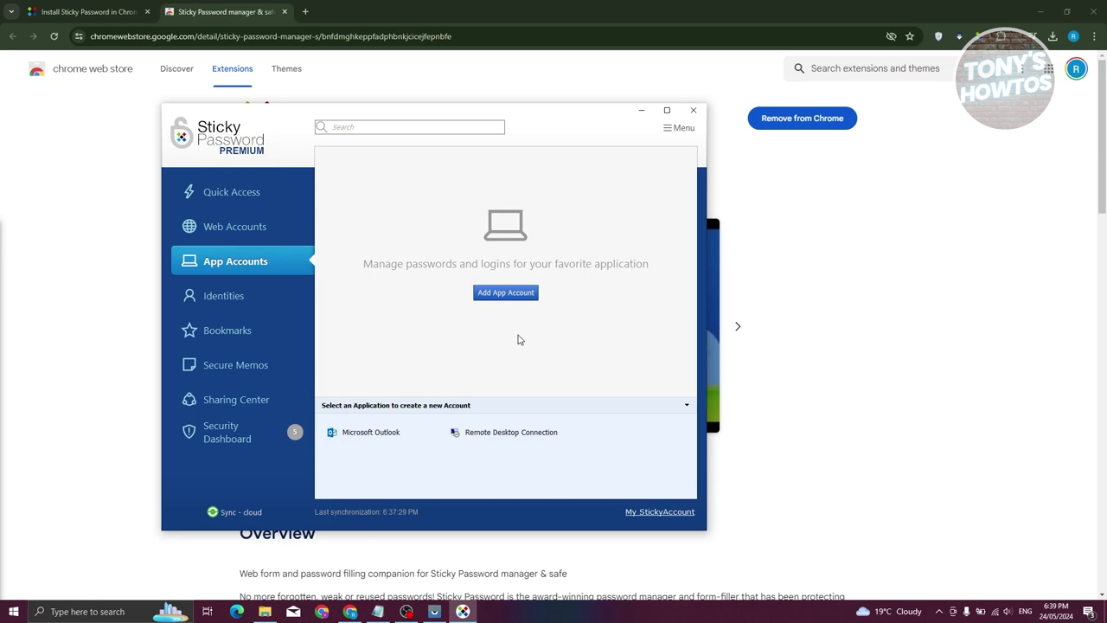
{"action": "left_click", "coordinate": [506, 293]}
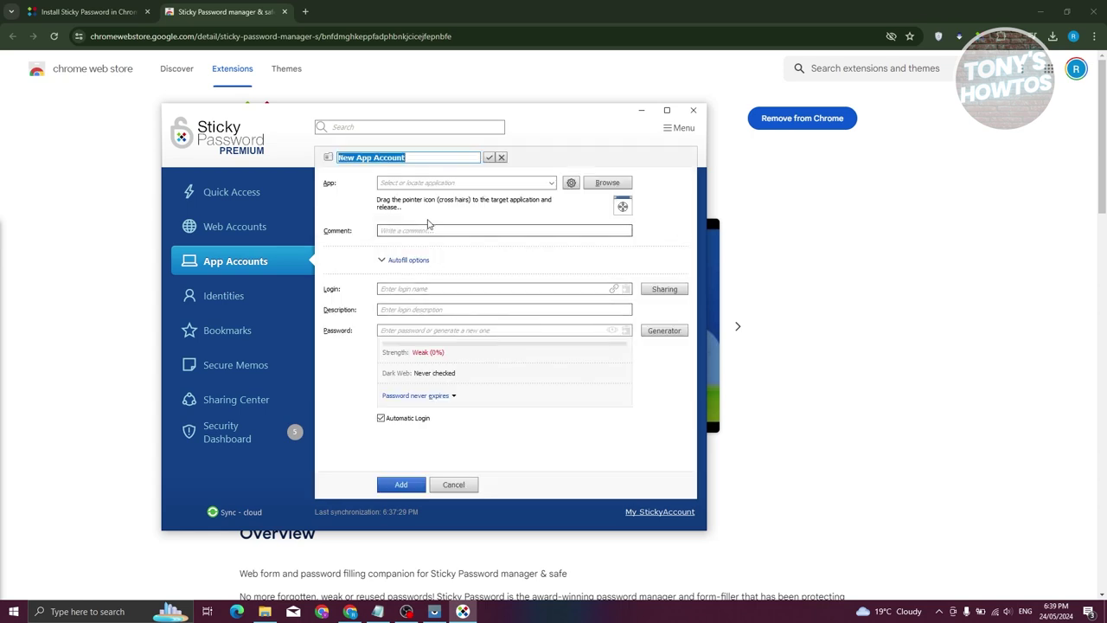
{"action": "left_click", "coordinate": [539, 183]}
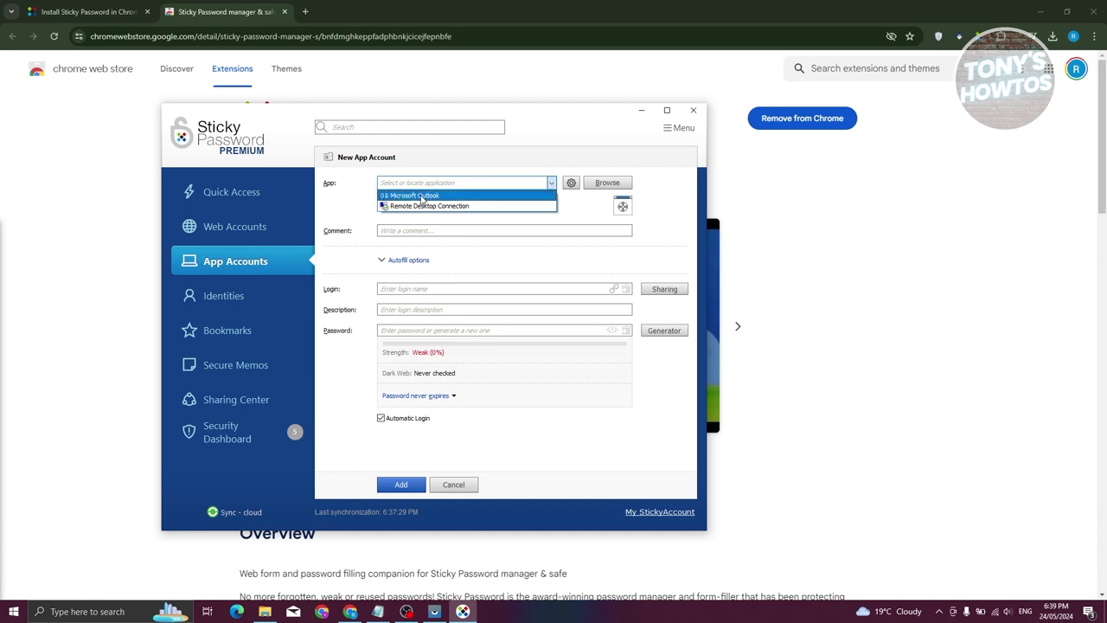
{"action": "left_click", "coordinate": [421, 196]}
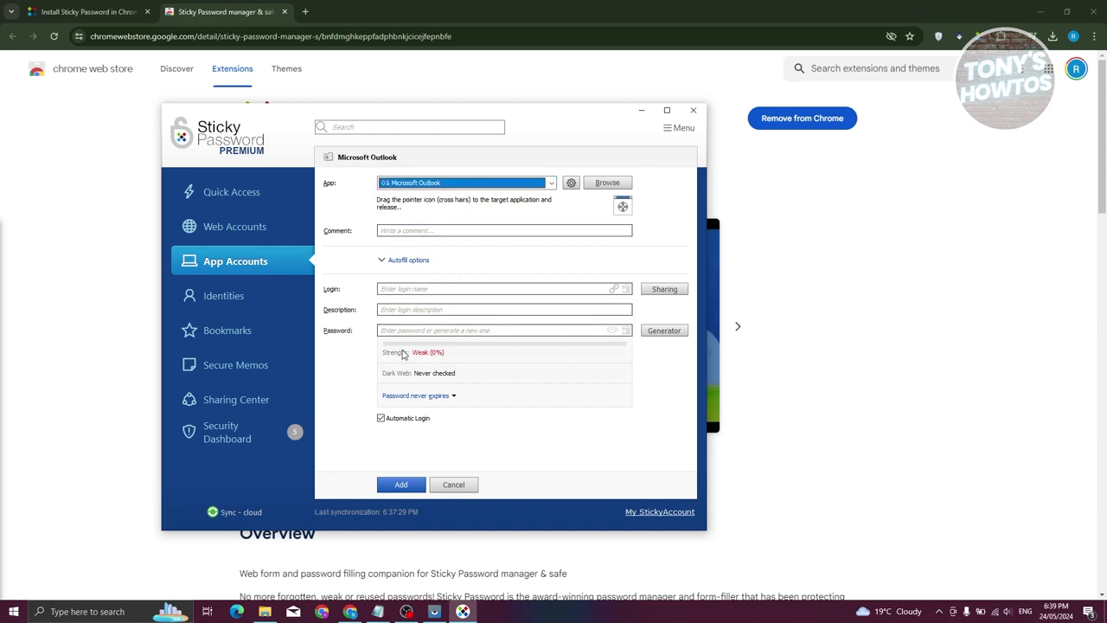
{"action": "left_click", "coordinate": [393, 291]}
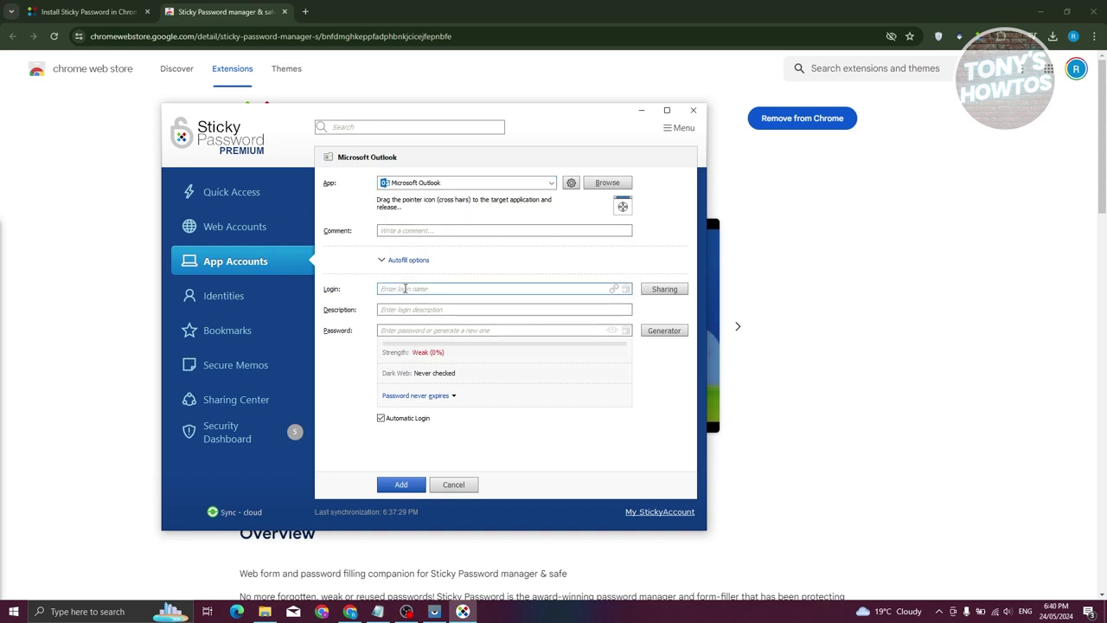
{"action": "key", "text": "Tab"}
{"action": "key", "text": "Tab"}
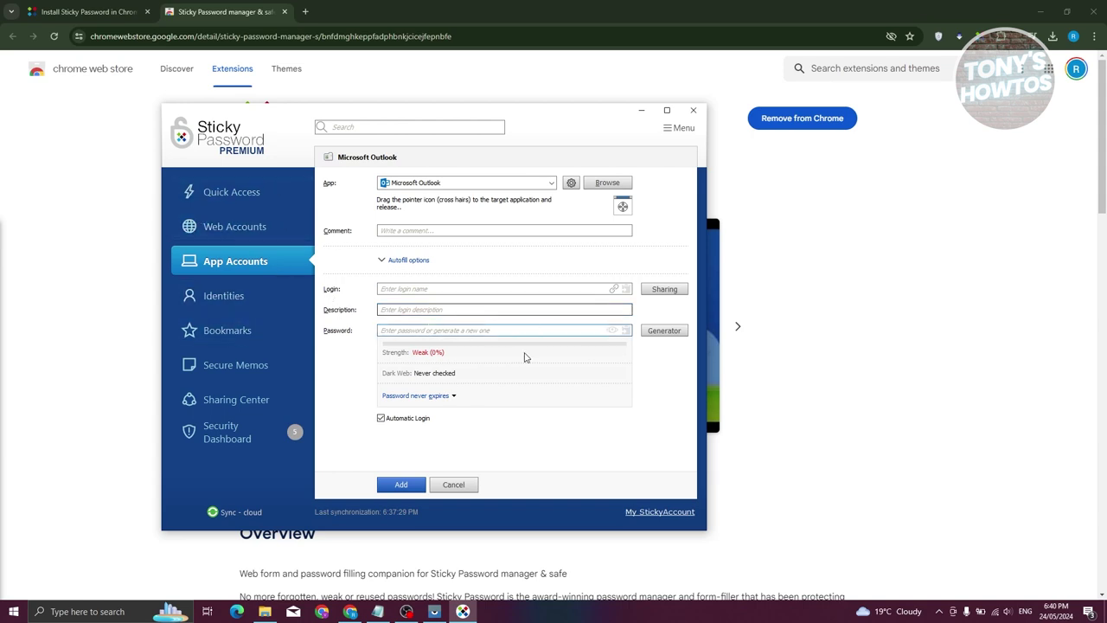
{"action": "left_click", "coordinate": [448, 488]}
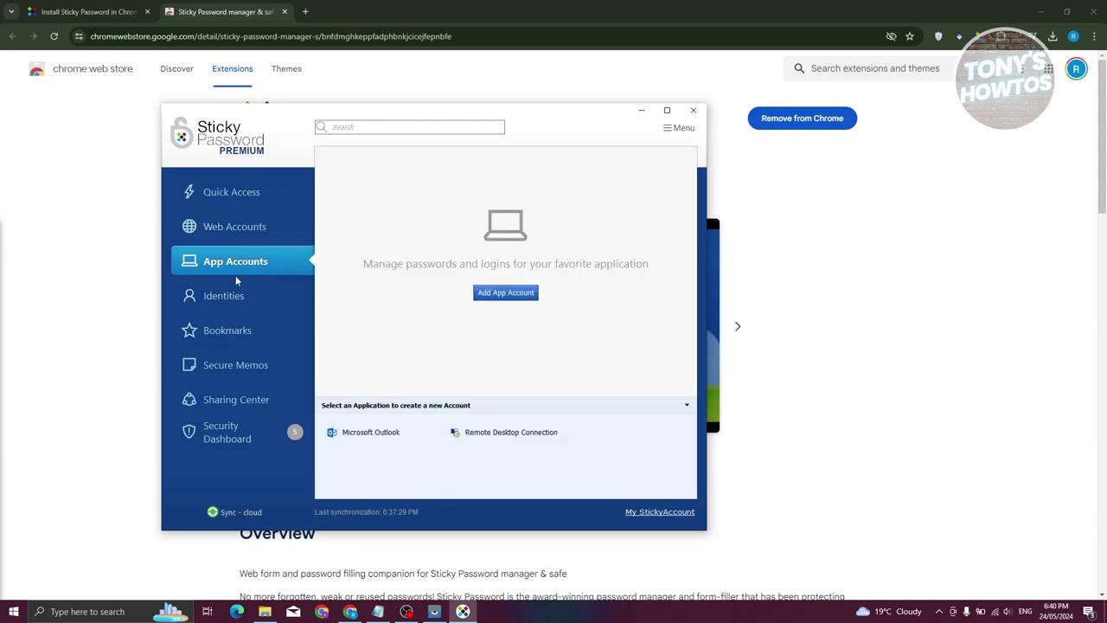
{"action": "left_click_drag", "start_coordinate": [558, 117], "coordinate": [626, 140]}
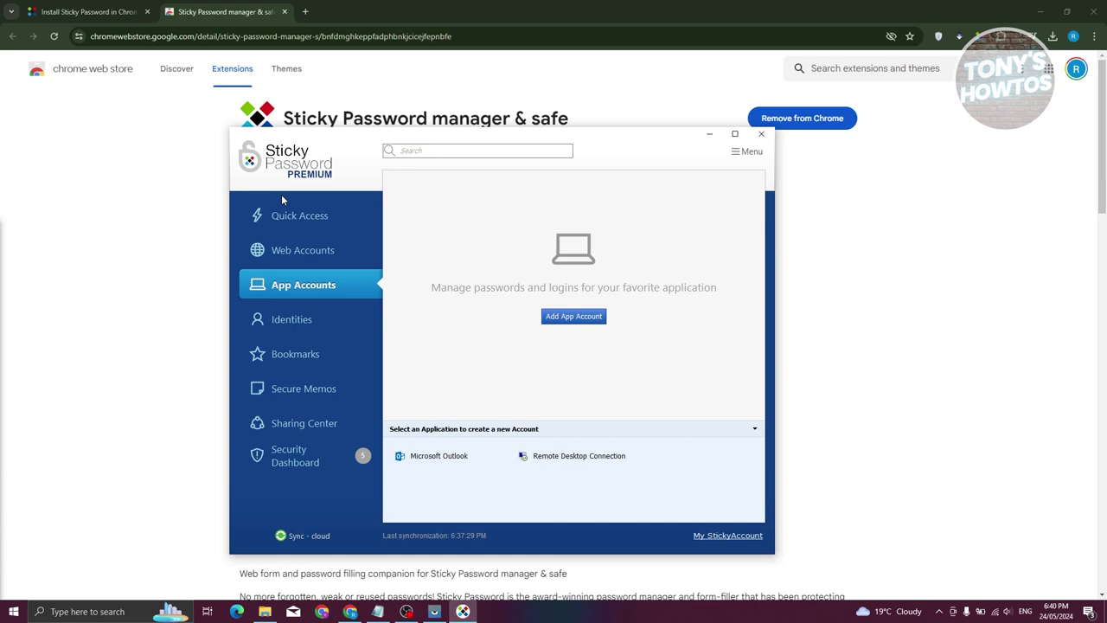
In Identities, start a new identity, view its personal details form, and discard it
{"action": "left_click", "coordinate": [295, 325]}
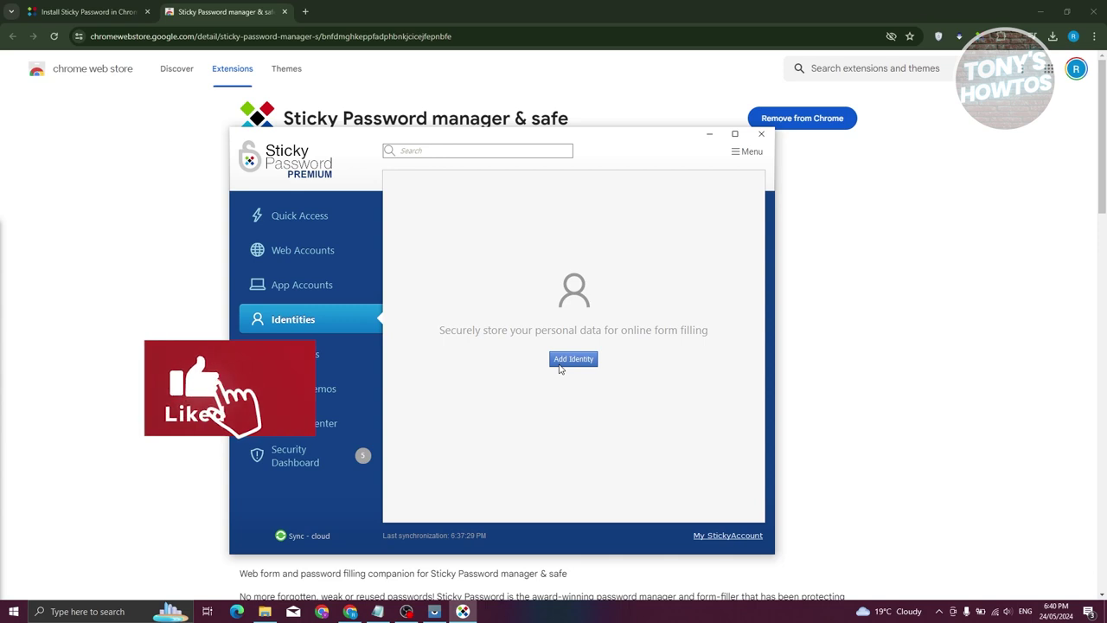
{"action": "left_click", "coordinate": [559, 367]}
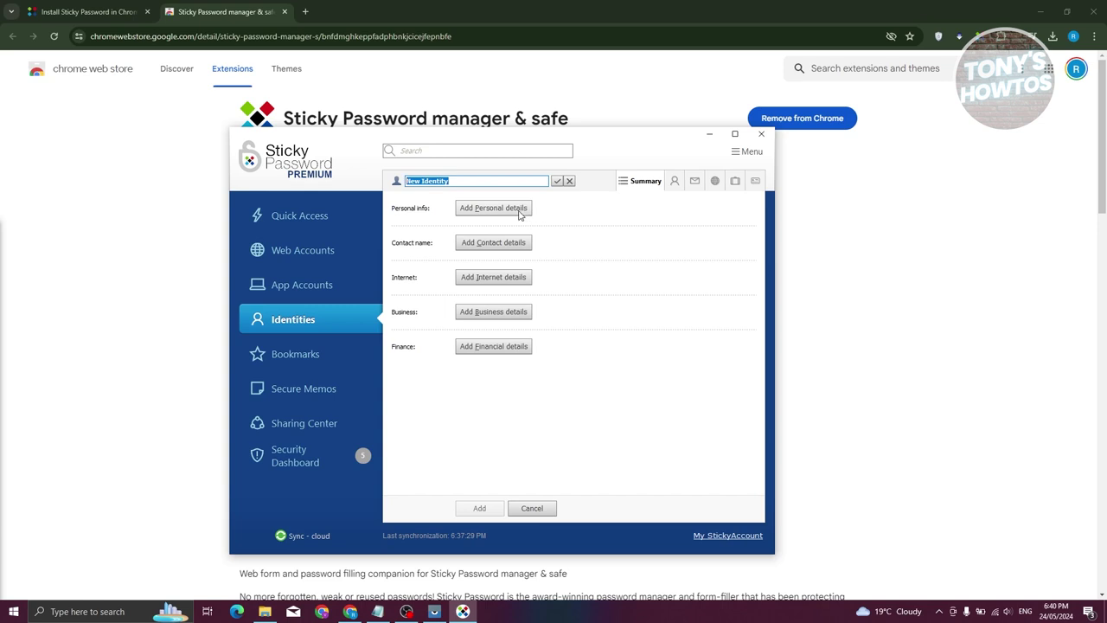
{"action": "left_click", "coordinate": [519, 212]}
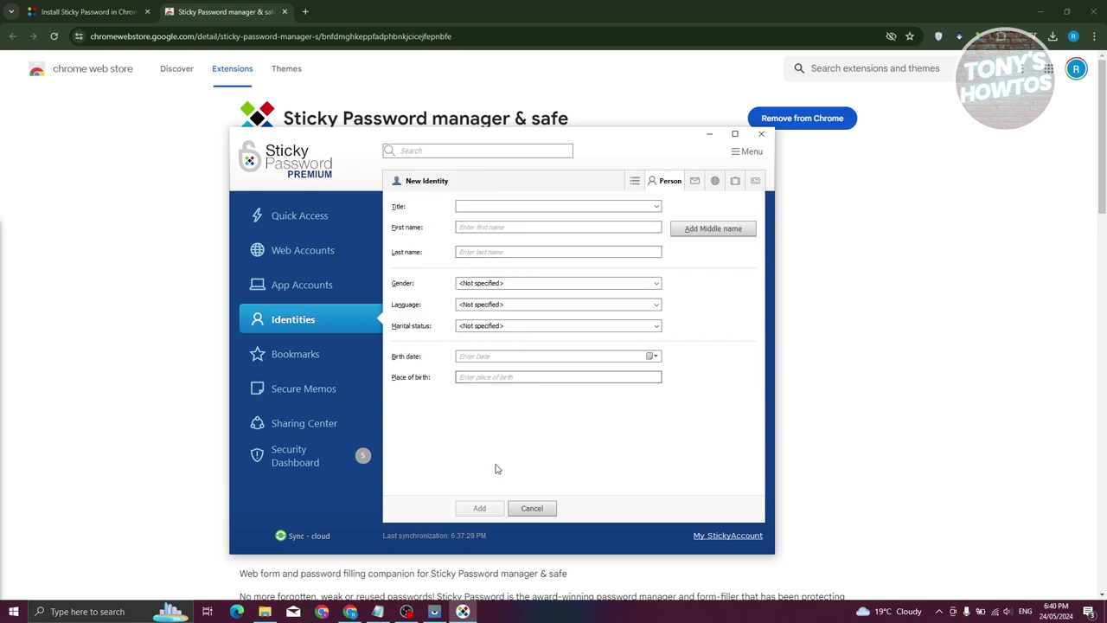
{"action": "left_click", "coordinate": [528, 509]}
Start another identity, view internet details, cancel, reopen a blank one, then go to Bookmarks
{"action": "left_click", "coordinate": [573, 359]}
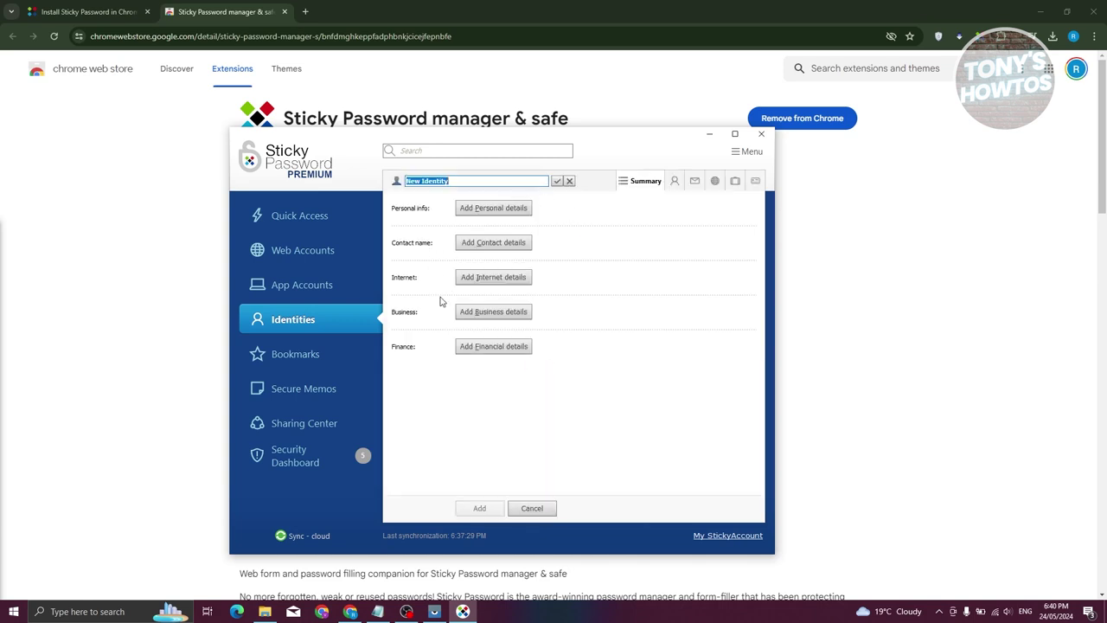
{"action": "left_click", "coordinate": [522, 280]}
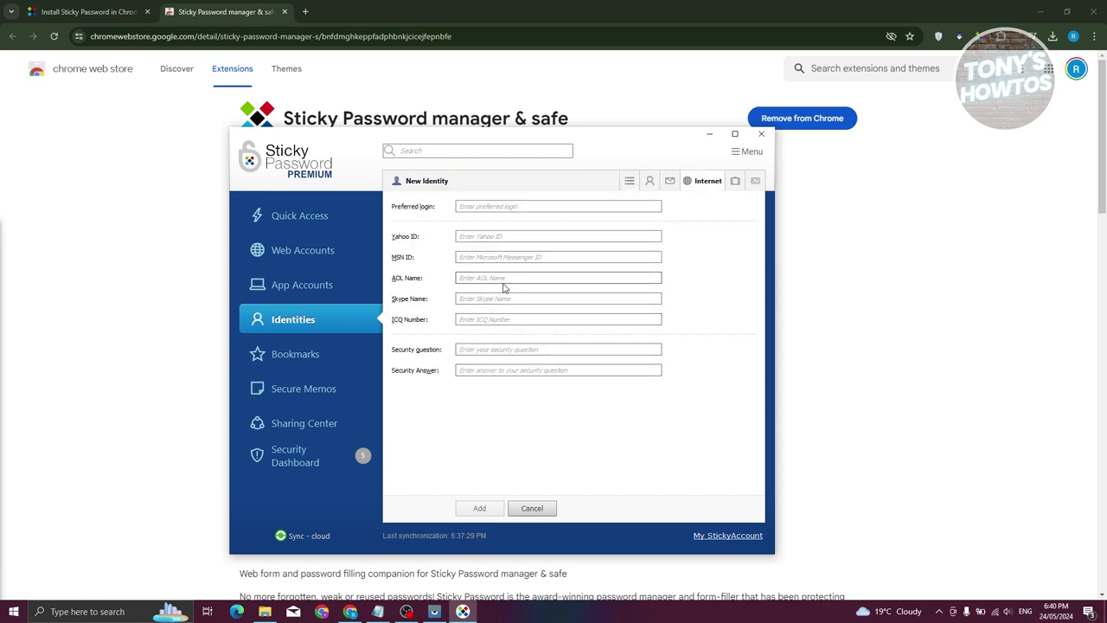
{"action": "left_click", "coordinate": [532, 508]}
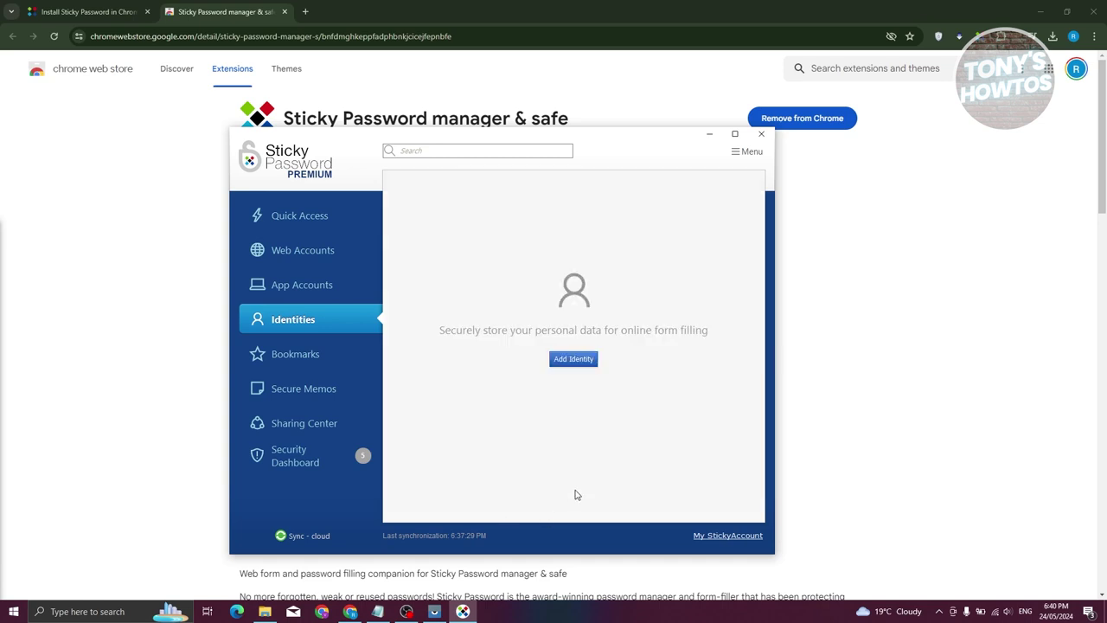
{"action": "left_click", "coordinate": [576, 362]}
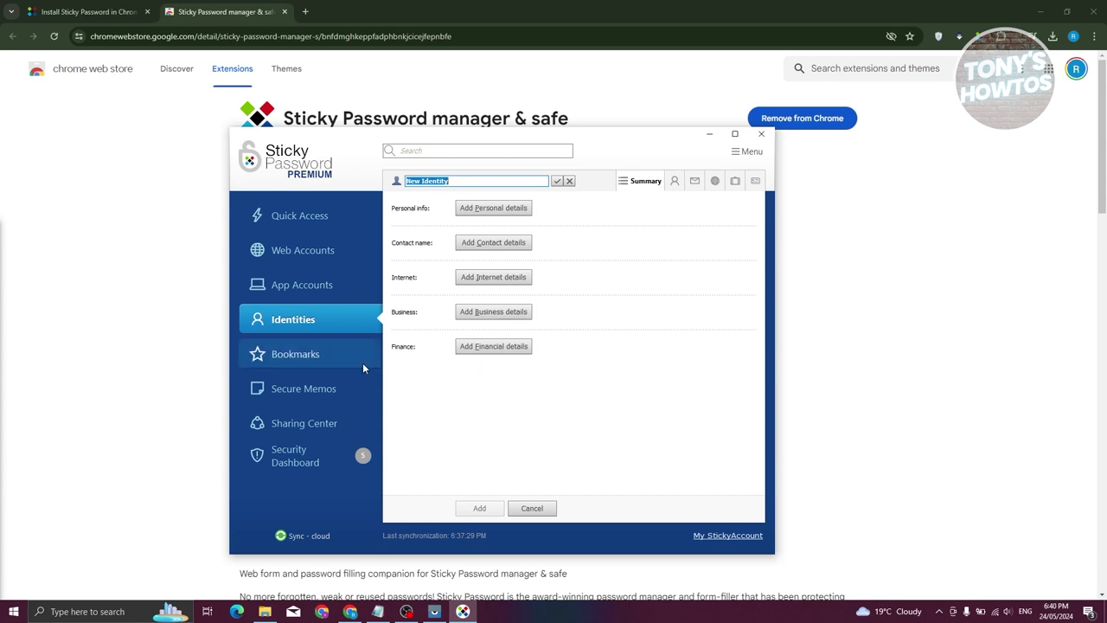
{"action": "left_click", "coordinate": [322, 360]}
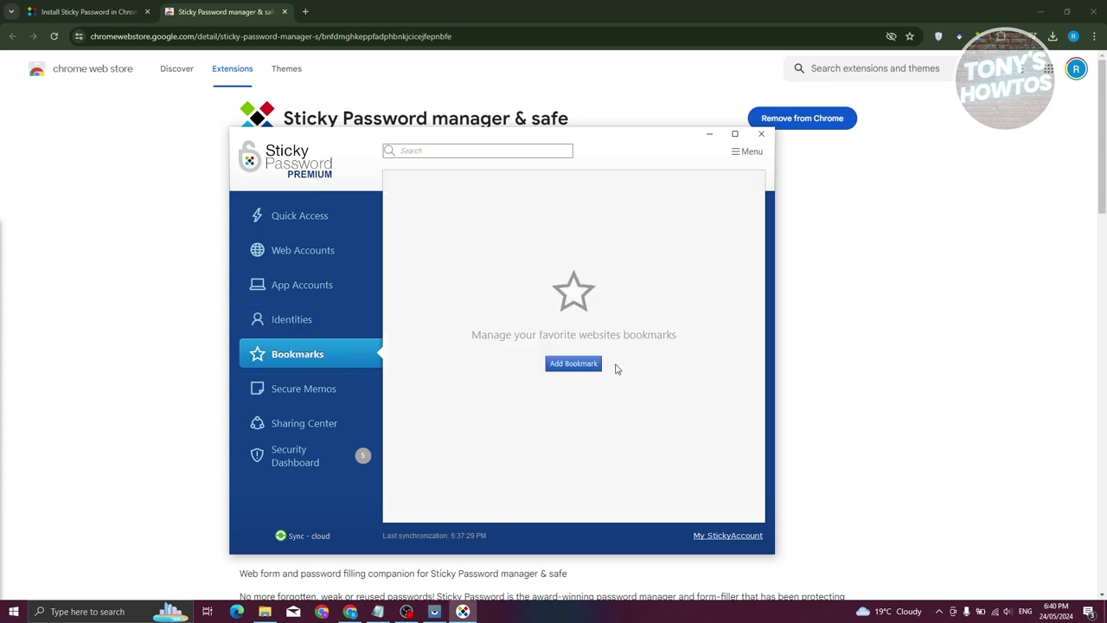
Start a new bookmark, then leave it unsaved and go to Secure Memos
{"action": "left_click", "coordinate": [595, 364]}
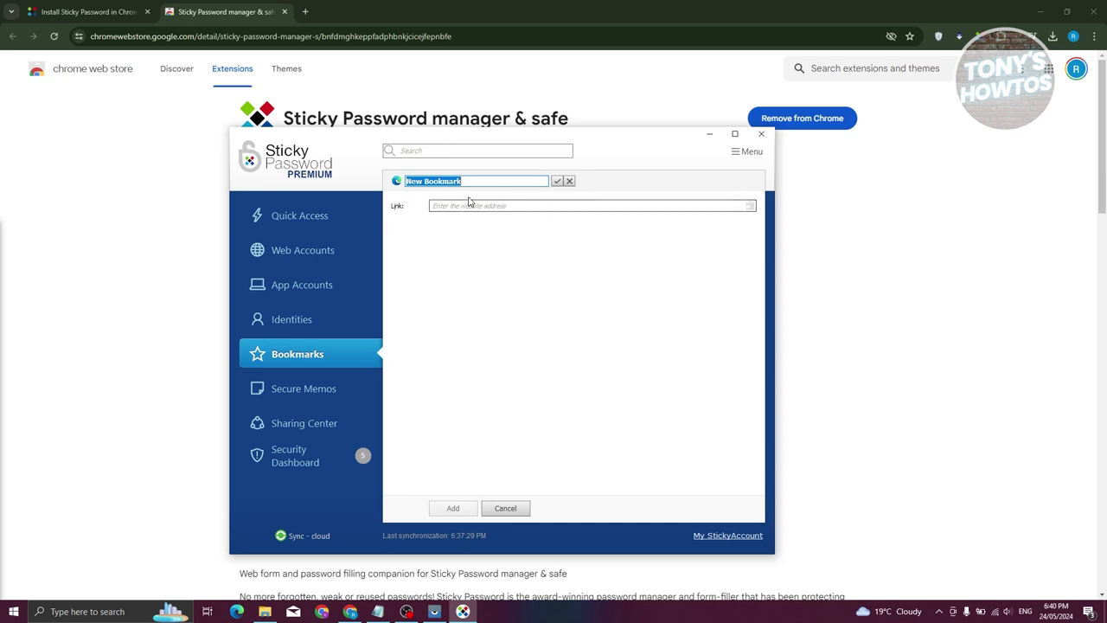
{"action": "left_click", "coordinate": [303, 393]}
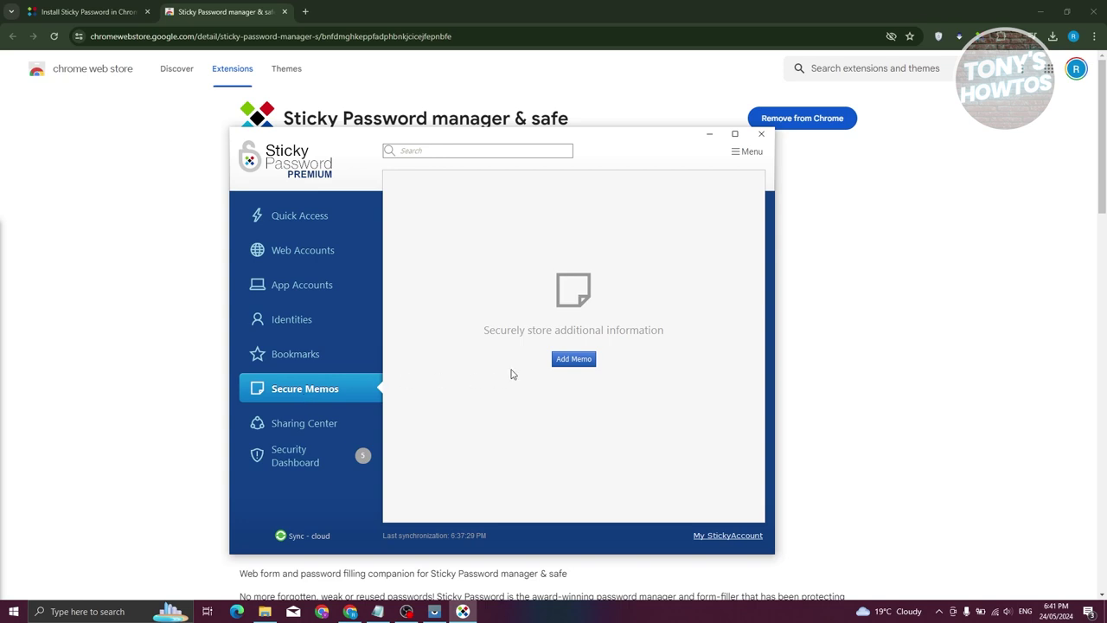
Add a secure memo with body 'testing note', save it, and preview its contents
{"action": "left_click", "coordinate": [573, 359]}
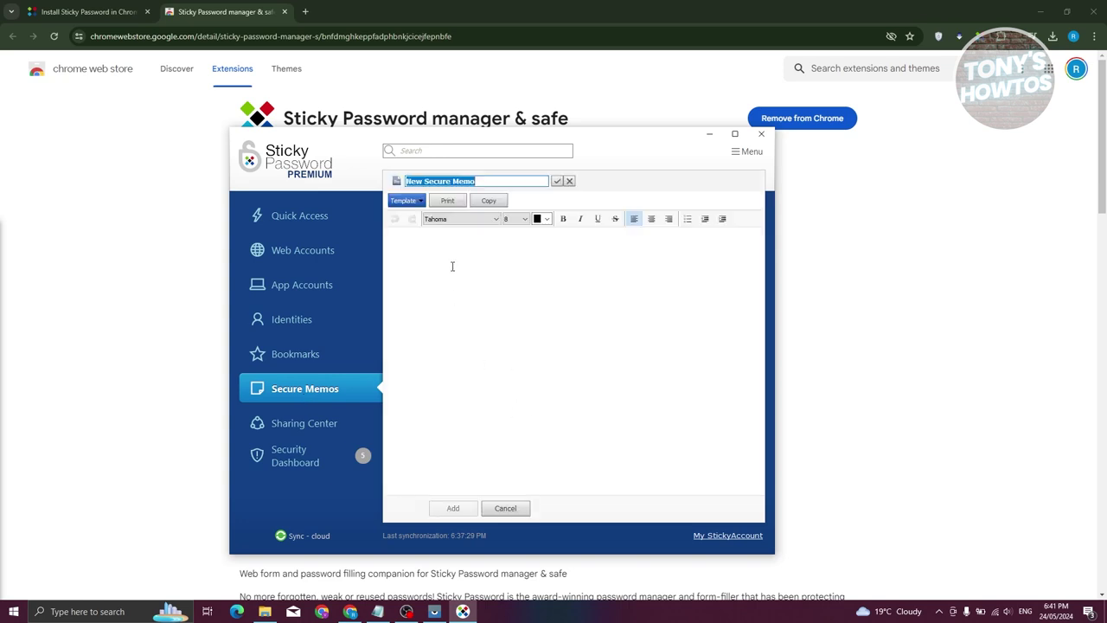
{"action": "left_click", "coordinate": [451, 267]}
{"action": "type", "text": "tes"}
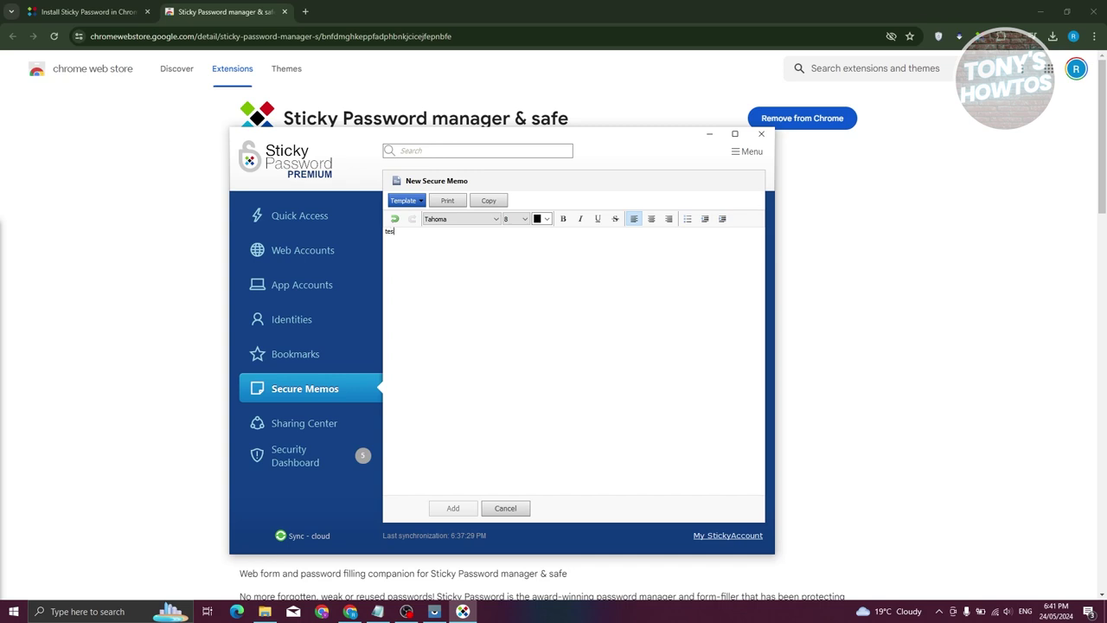
{"action": "type", "text": "ting note"}
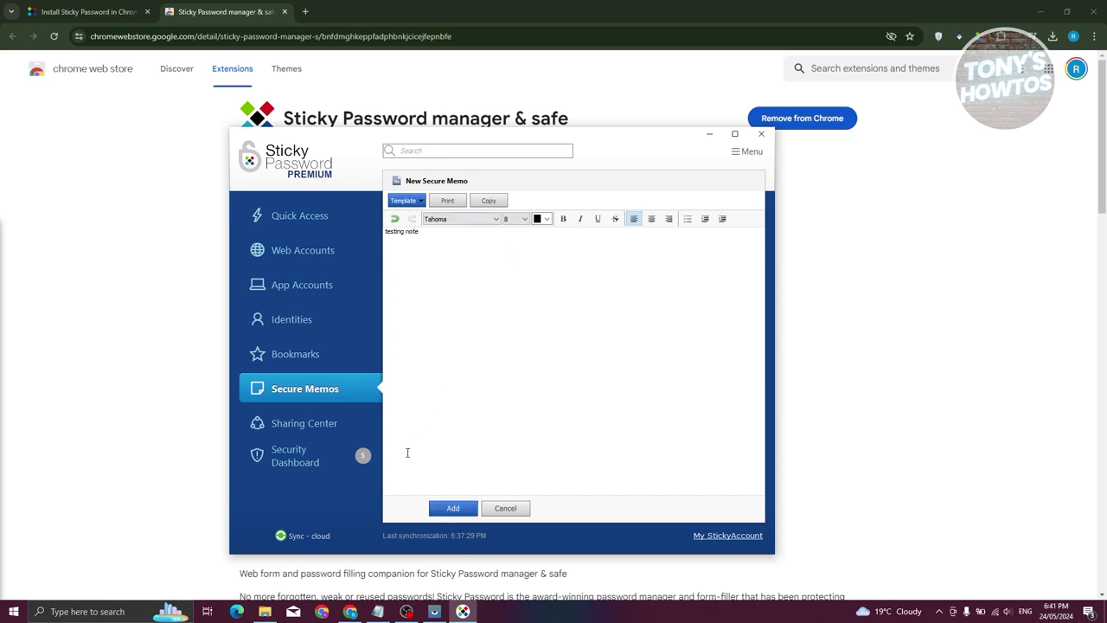
{"action": "left_click", "coordinate": [452, 508]}
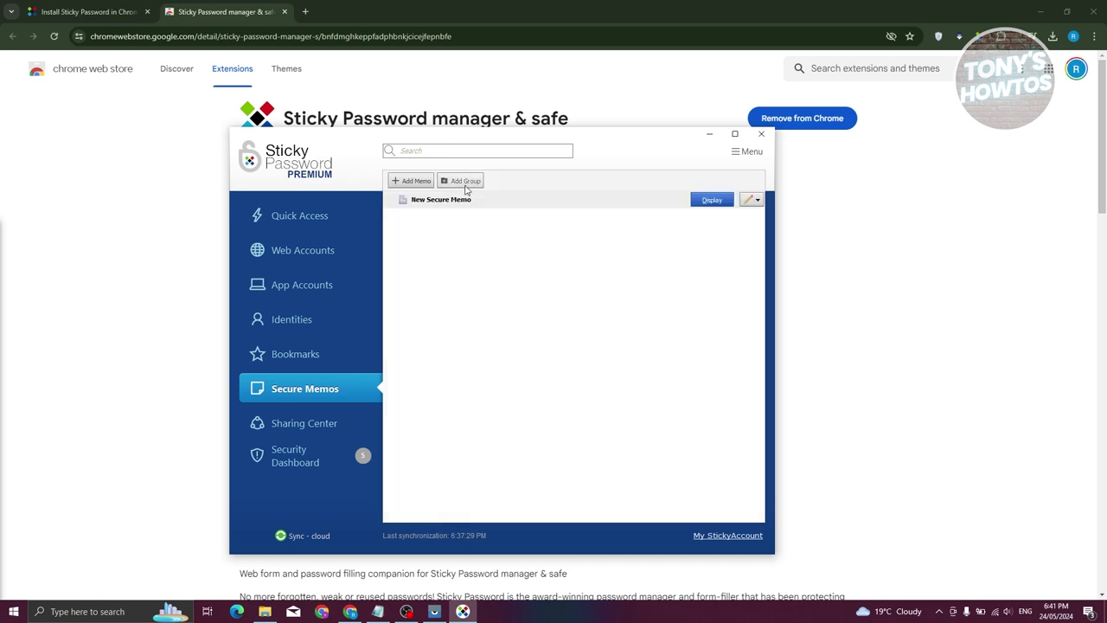
{"action": "left_click", "coordinate": [722, 200]}
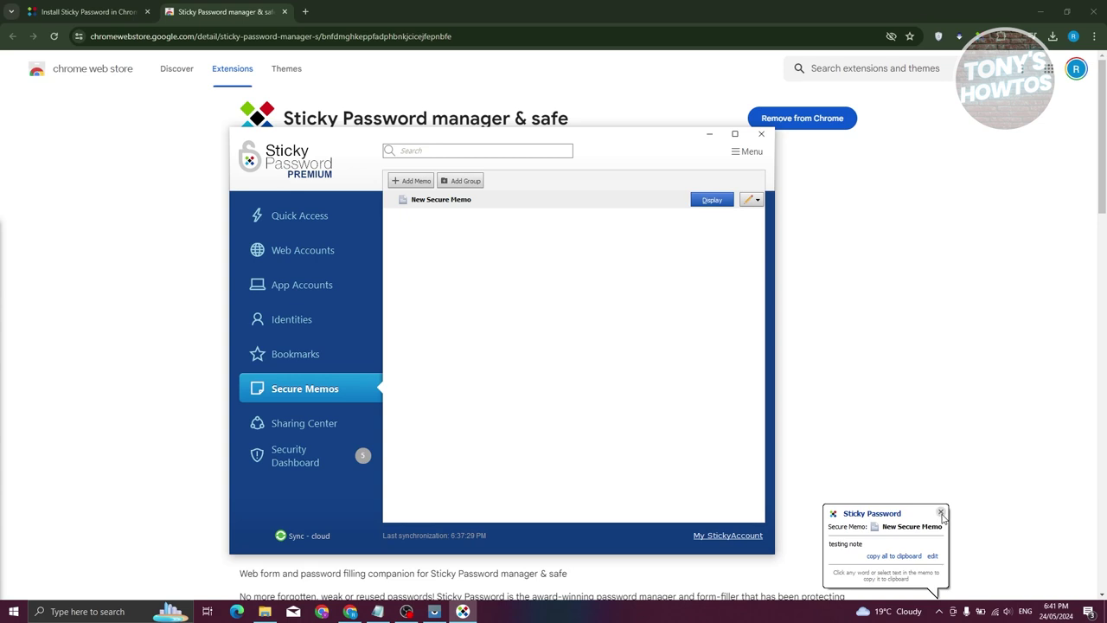
{"action": "left_click", "coordinate": [941, 513]}
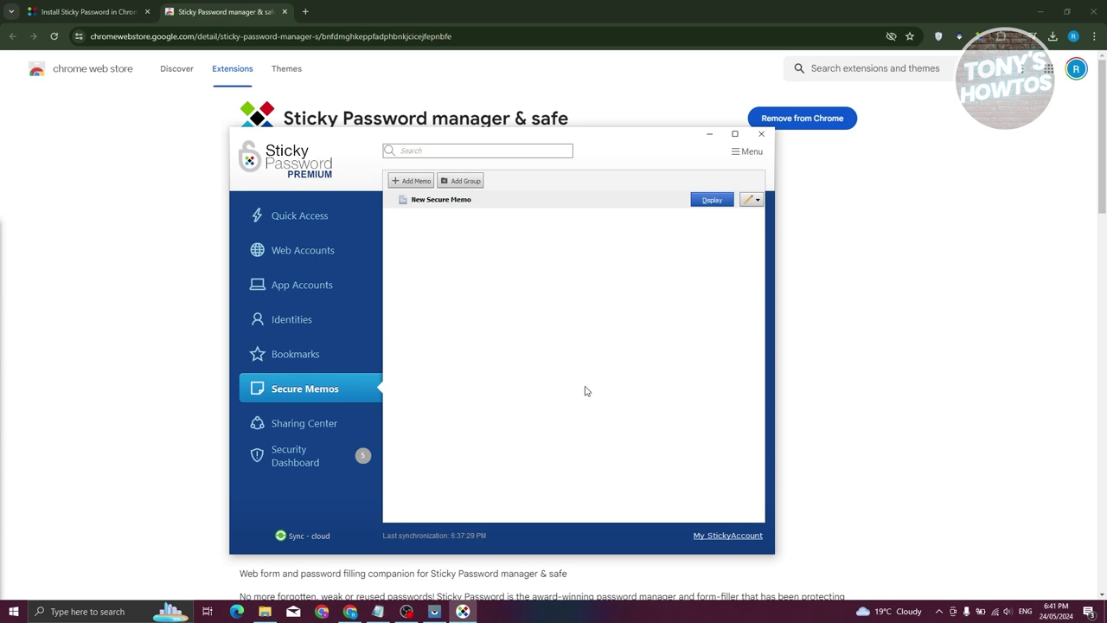
Start sharing the saved 'fb' web account from Sharing Center, then cancel and return to Chrome
{"action": "left_click", "coordinate": [320, 423]}
{"action": "left_click", "coordinate": [558, 374]}
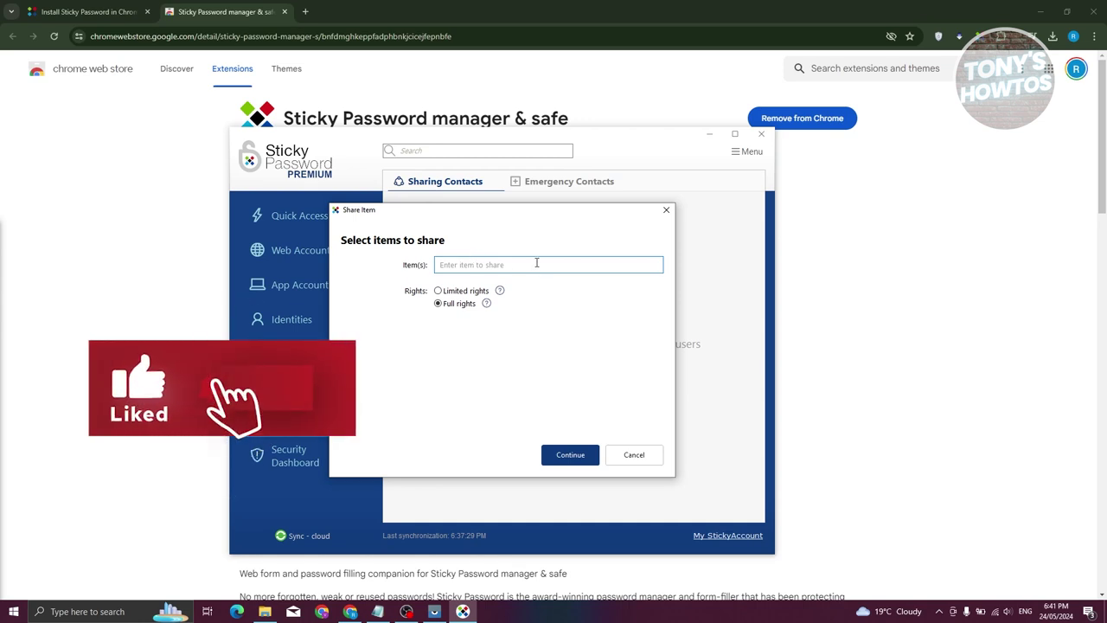
{"action": "type", "text": "fb"}
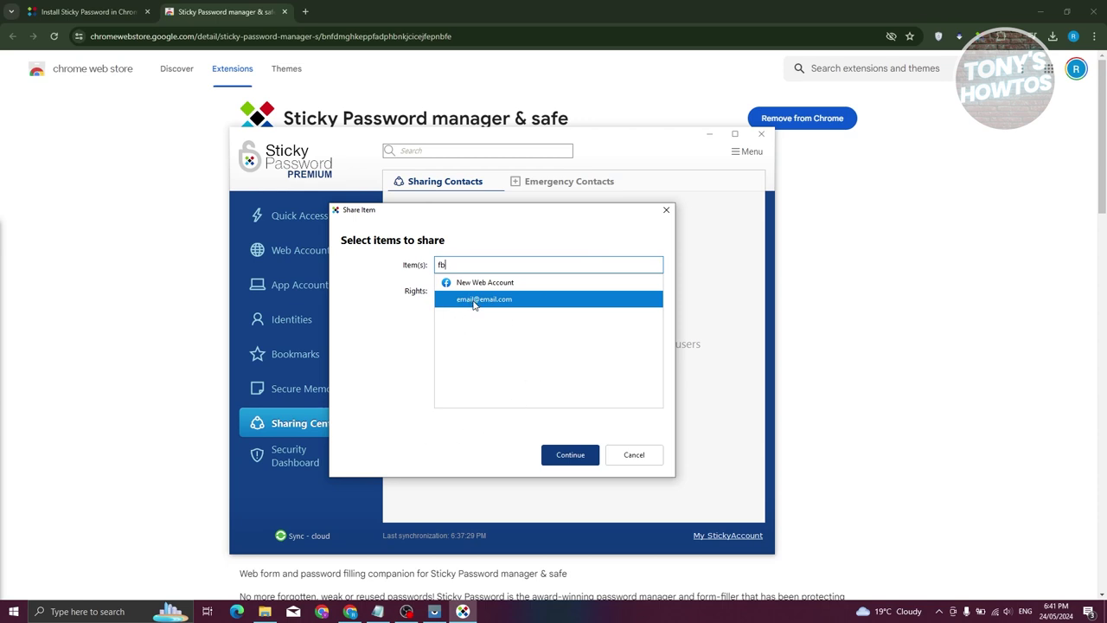
{"action": "left_click", "coordinate": [474, 299]}
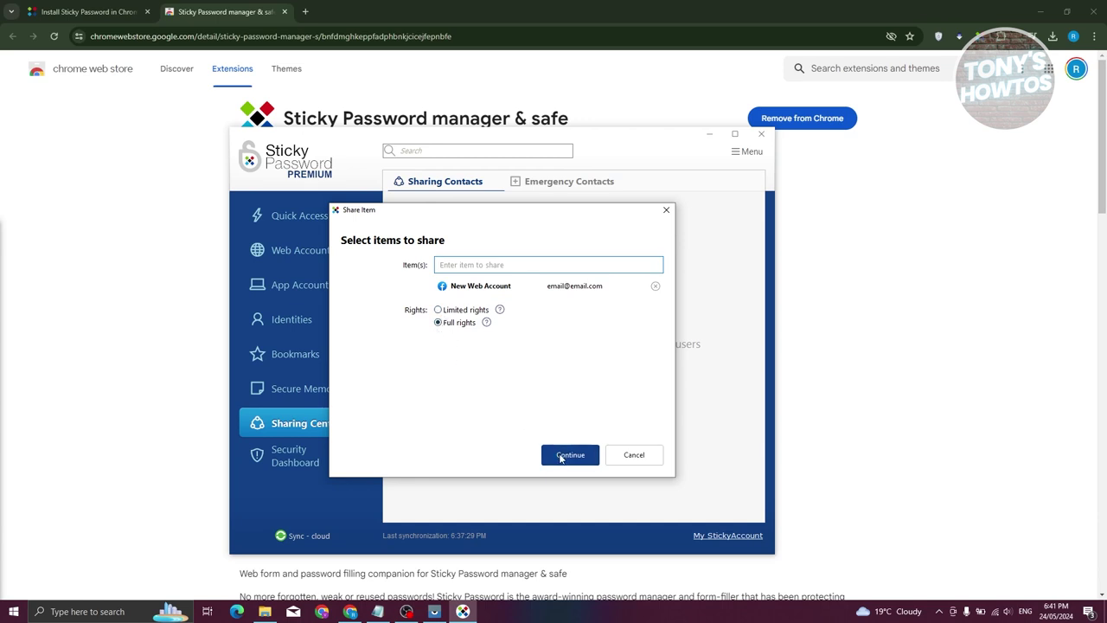
{"action": "left_click", "coordinate": [569, 455]}
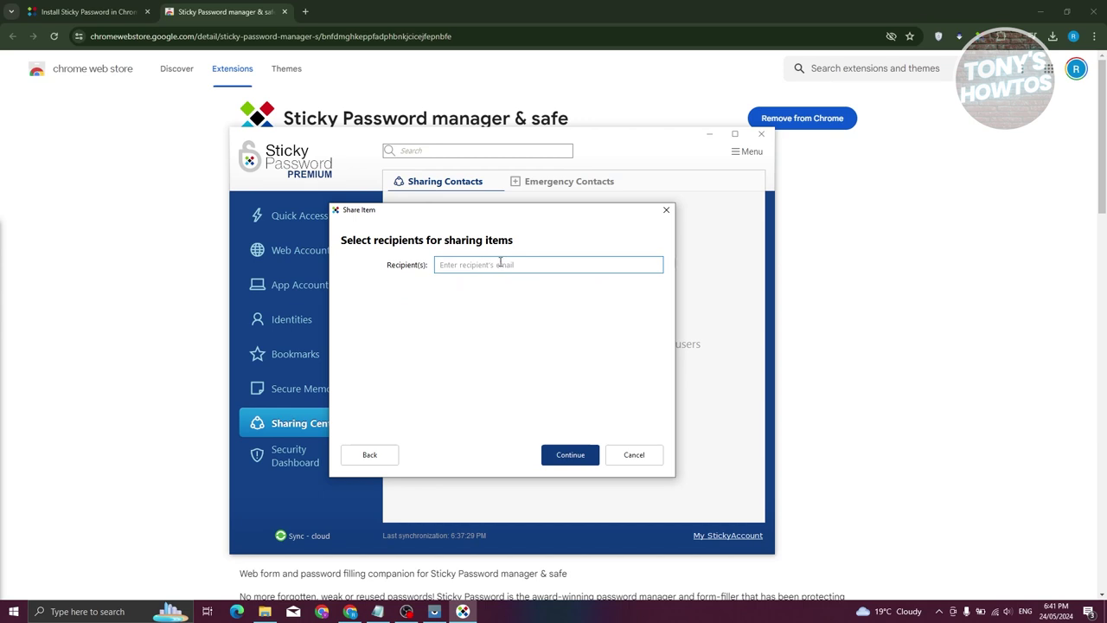
{"action": "left_click", "coordinate": [666, 210]}
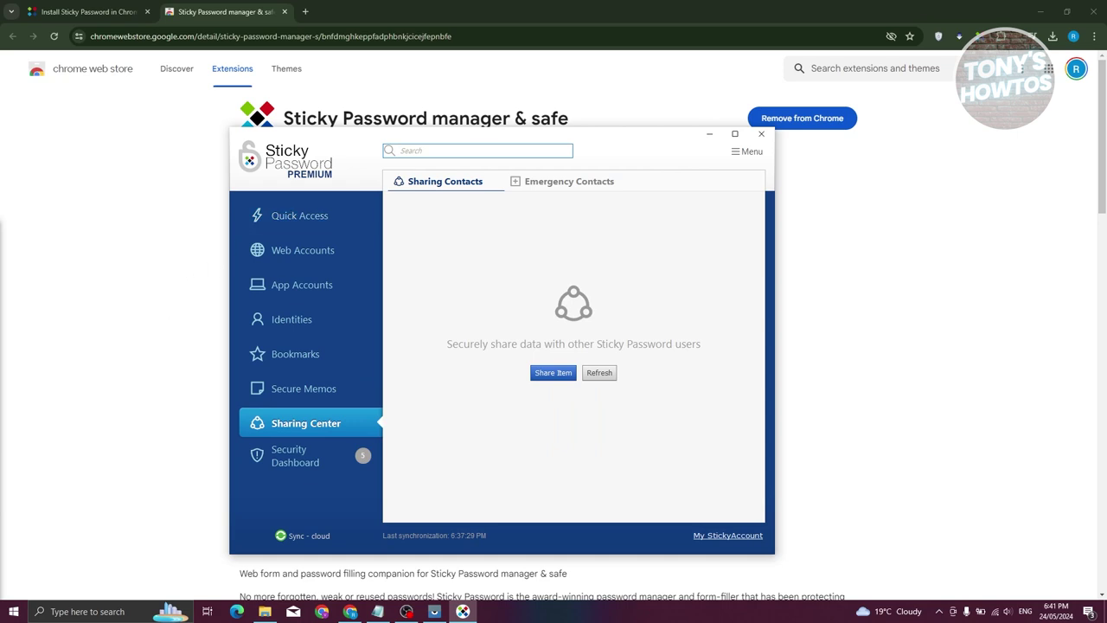
{"action": "left_click", "coordinate": [85, 407]}
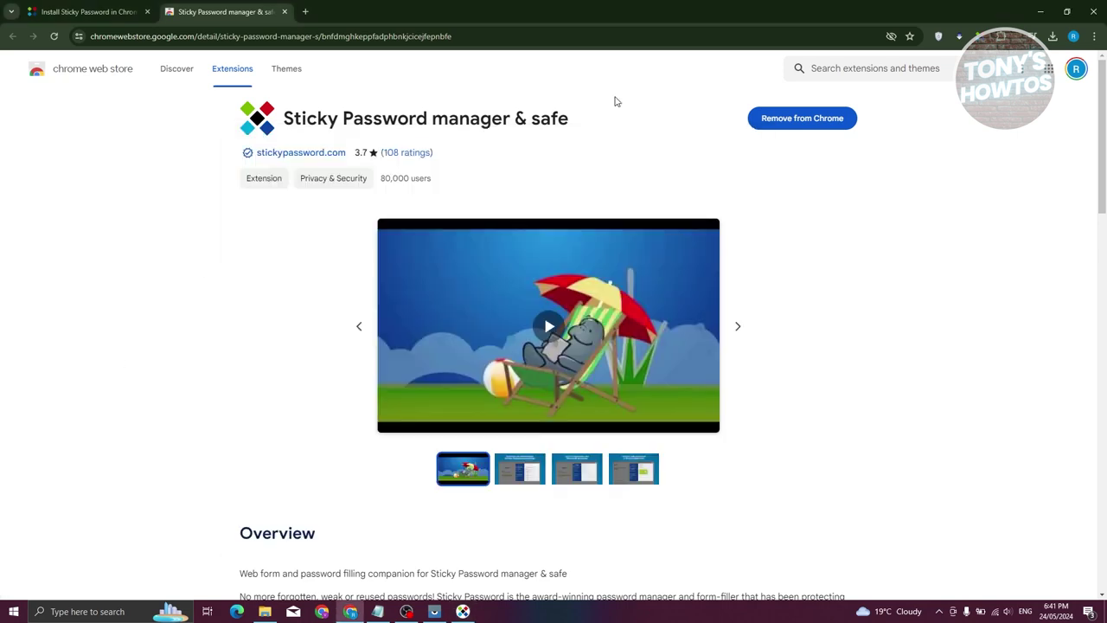
Focus the extension search box, then close the Install Sticky Password in Chrome tab
{"action": "left_click", "coordinate": [841, 69]}
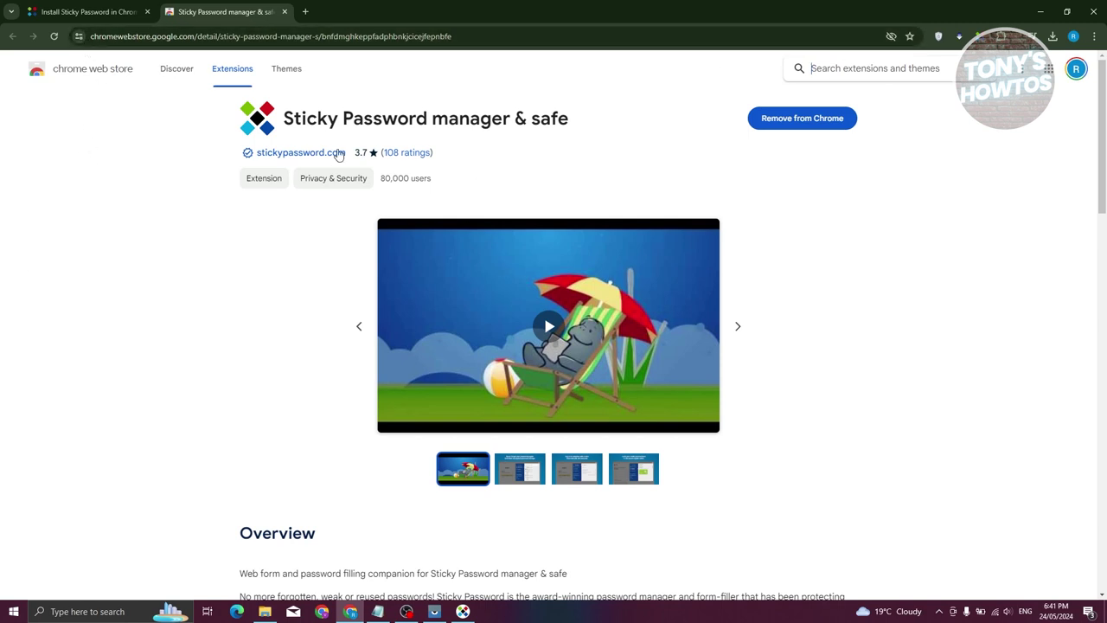
{"action": "left_click", "coordinate": [148, 12]}
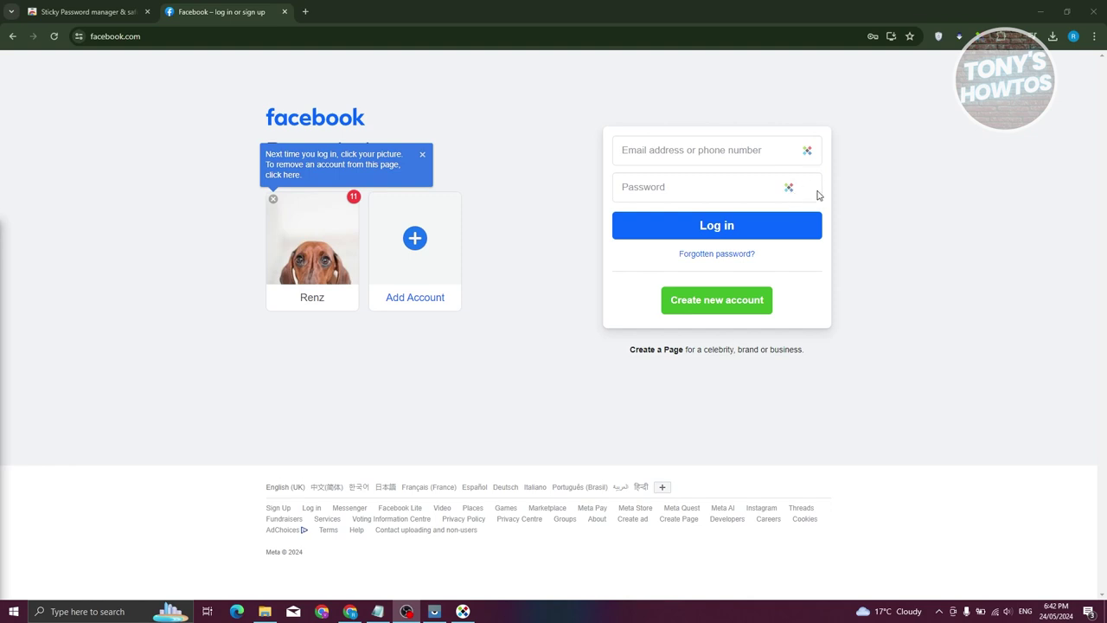
{"action": "left_click", "coordinate": [807, 151]}
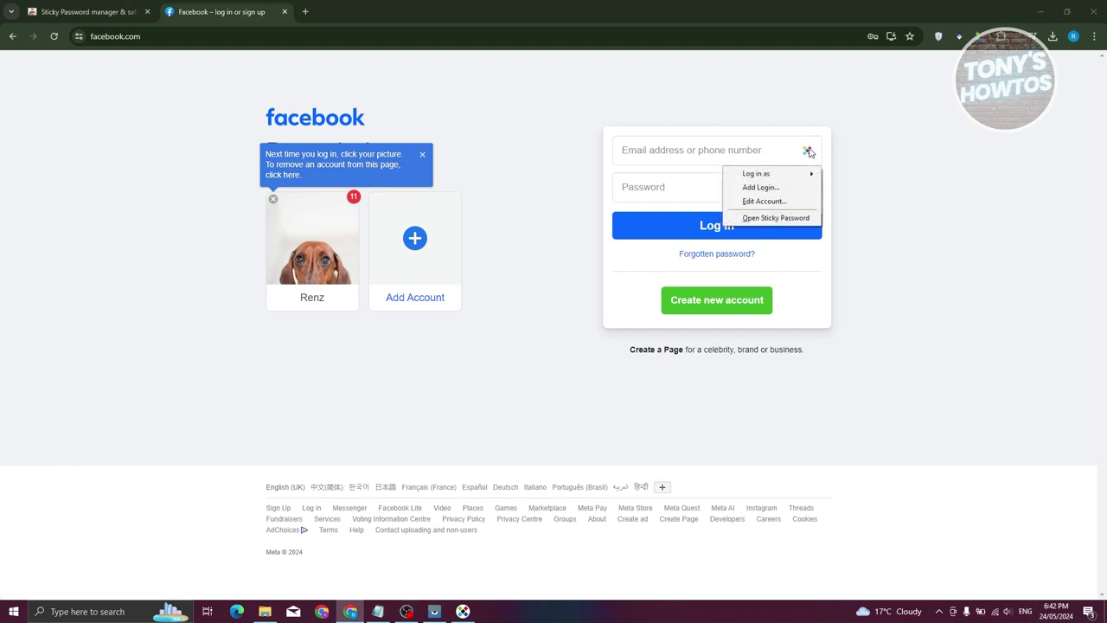
{"action": "mouse_move", "coordinate": [782, 177]}
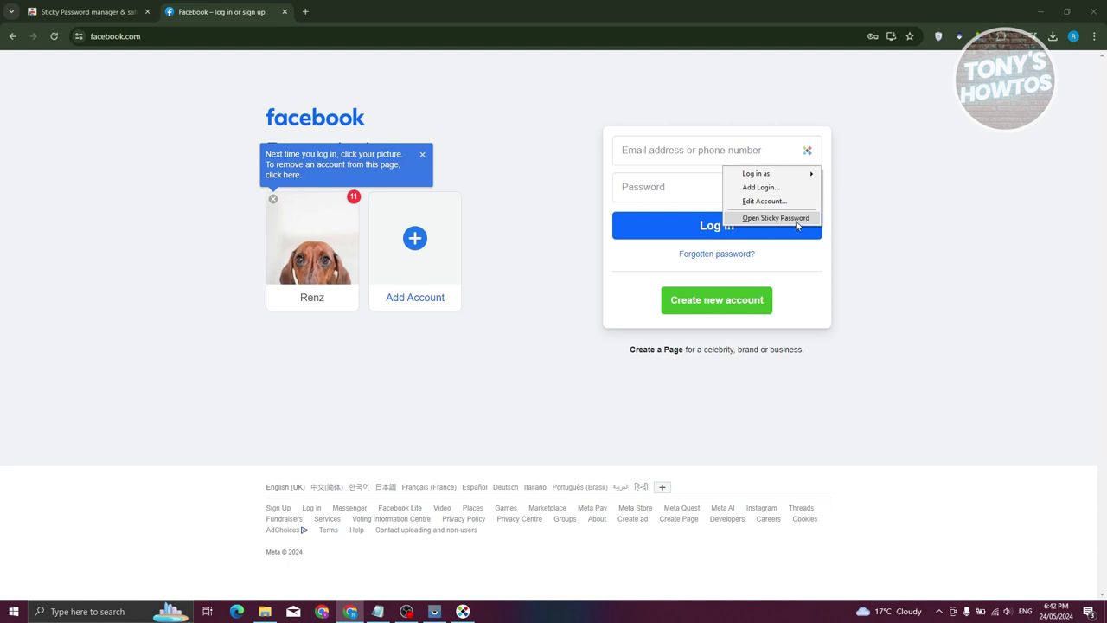
{"action": "left_click", "coordinate": [710, 153]}
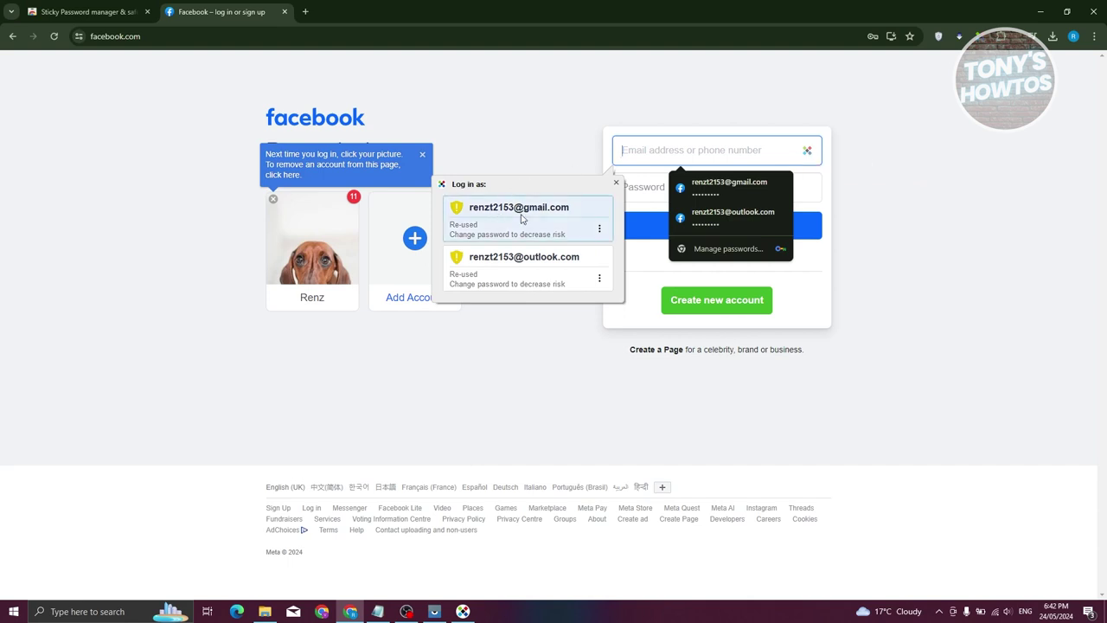
{"action": "left_click", "coordinate": [539, 129]}
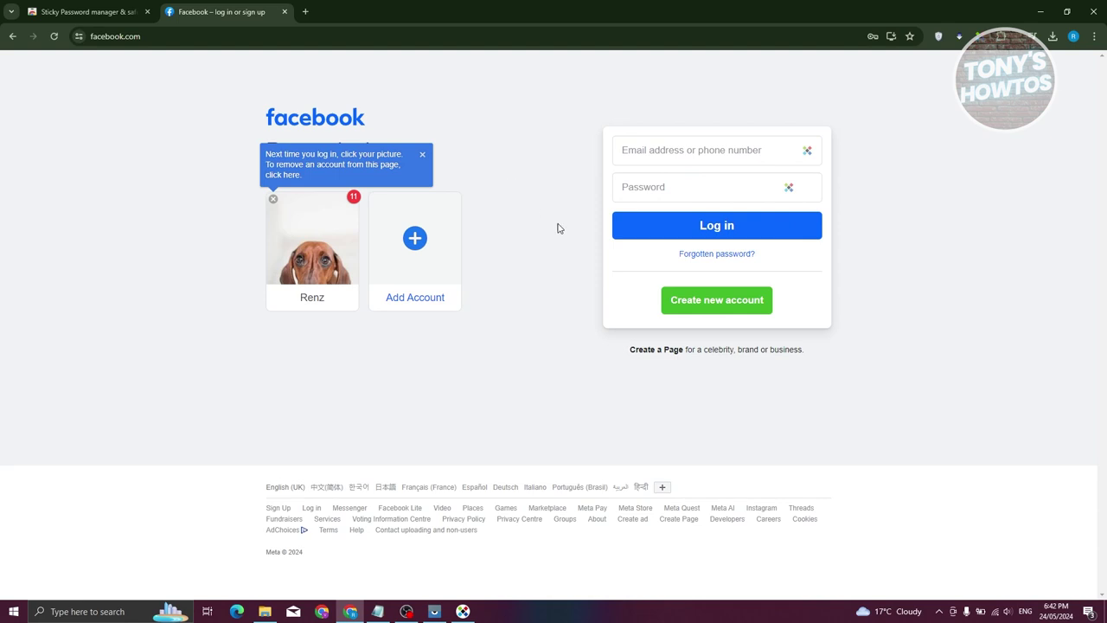